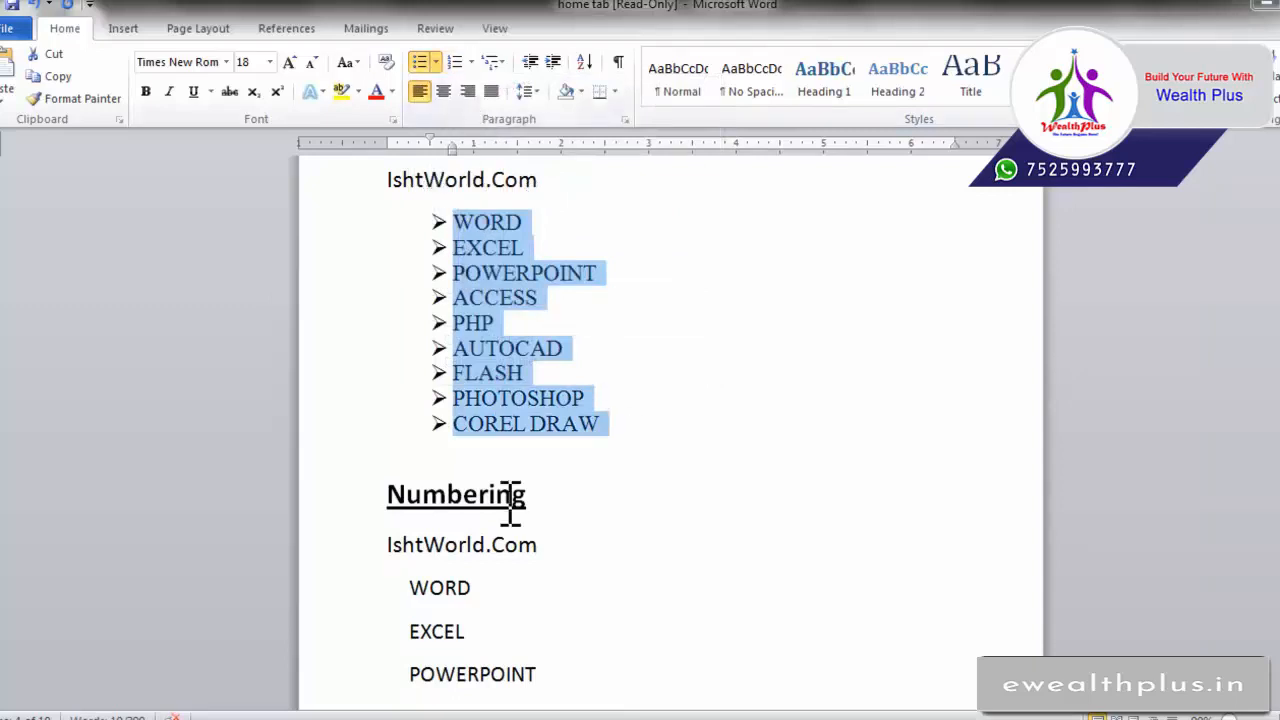
Step: Remove the arrow bullets from the selected course list under the Bullets heading and reapply them
{"action": "scroll", "coordinate": [508, 500], "scroll_direction": "down", "scroll_amount": 1}
{"action": "scroll", "coordinate": [508, 400], "scroll_direction": "up", "scroll_amount": 2}
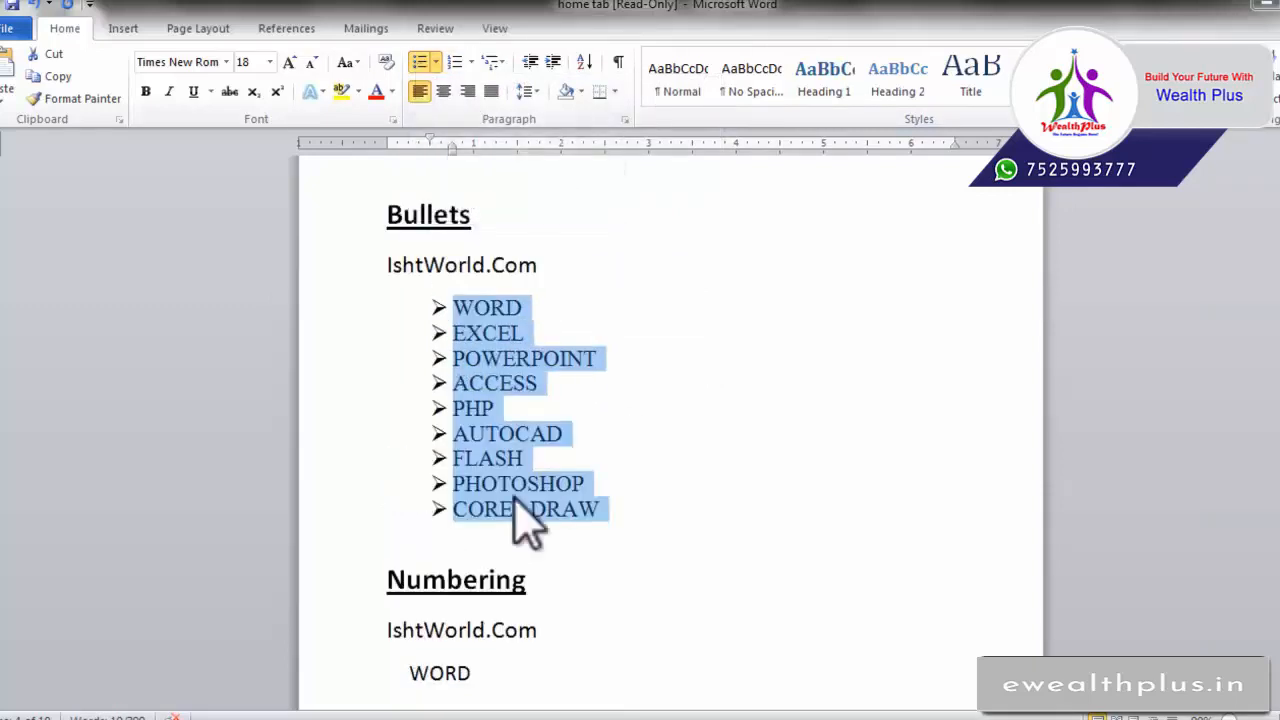
{"action": "left_click", "coordinate": [421, 64]}
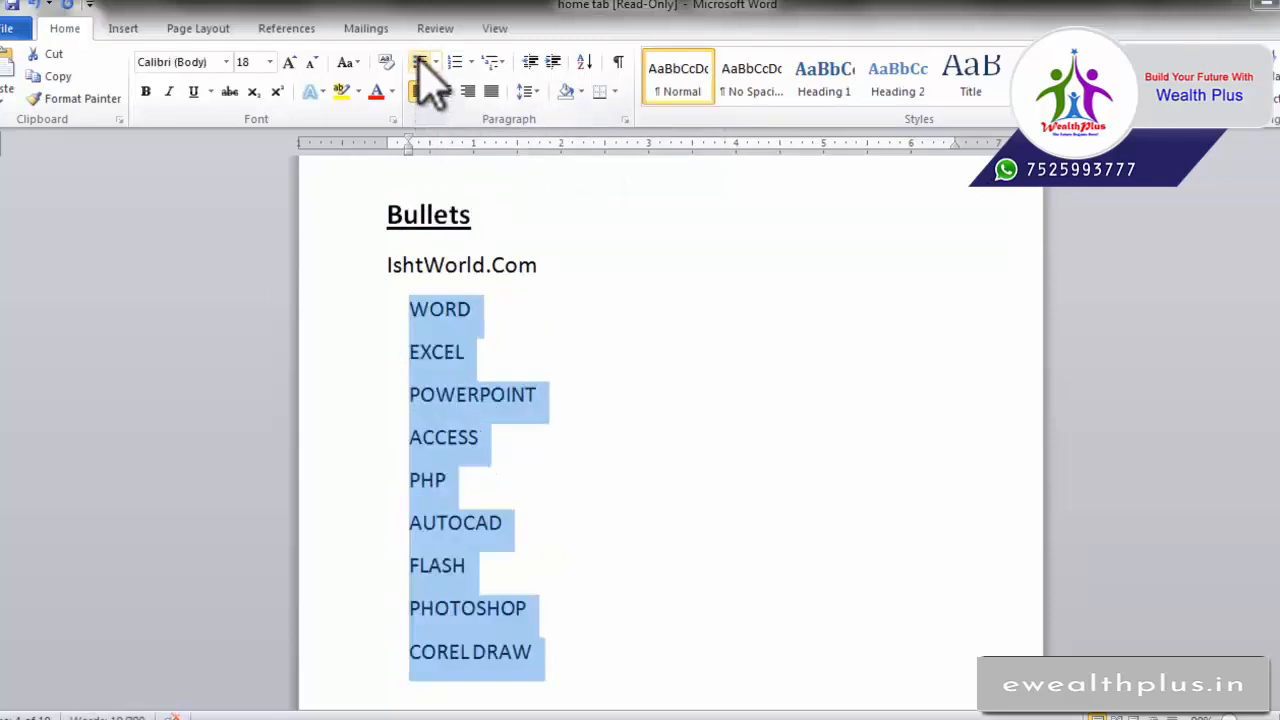
{"action": "scroll", "coordinate": [540, 450], "scroll_direction": "down", "scroll_amount": 2}
{"action": "scroll", "coordinate": [545, 460], "scroll_direction": "down", "scroll_amount": 2}
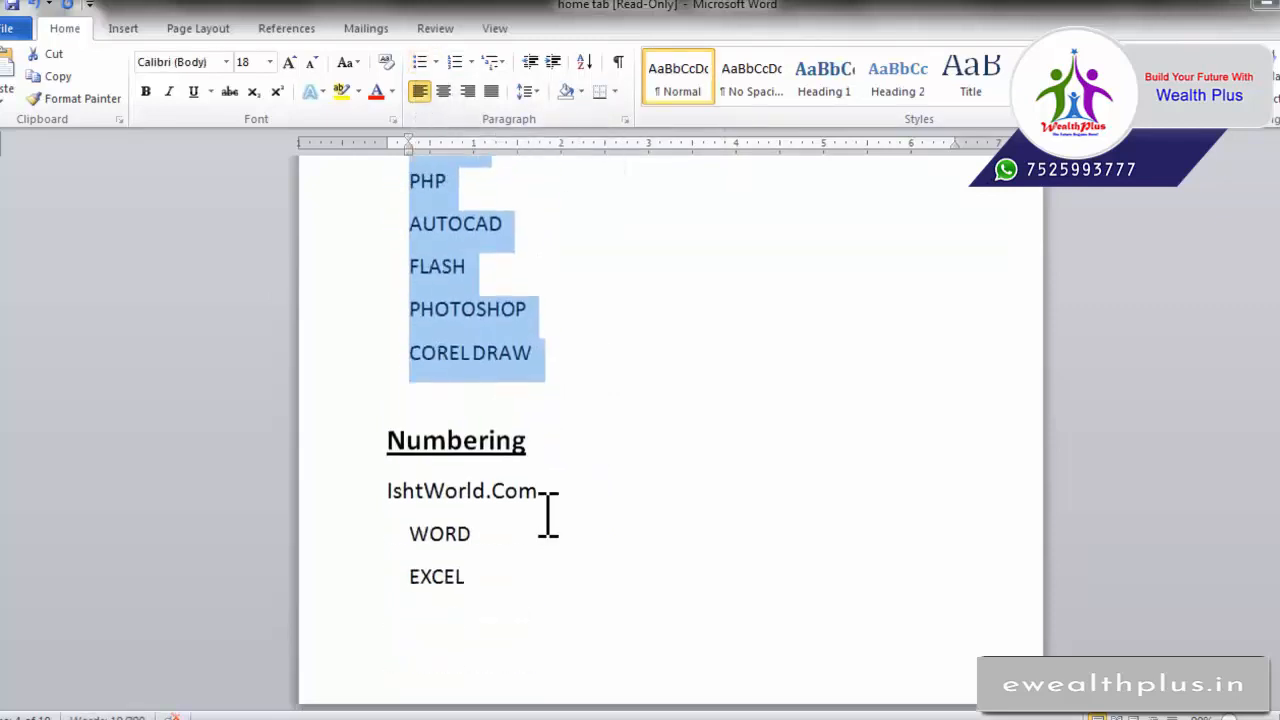
{"action": "scroll", "coordinate": [546, 514], "scroll_direction": "up", "scroll_amount": 2}
{"action": "left_click", "coordinate": [421, 63]}
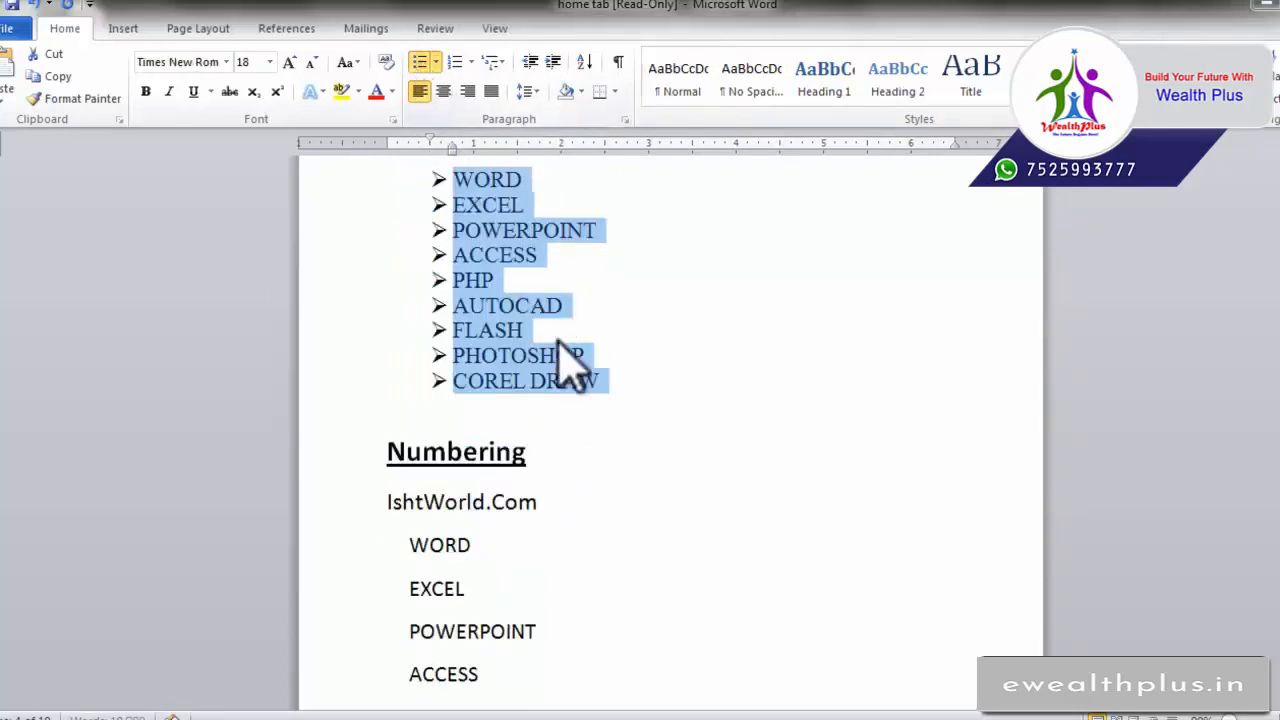
Step: Apply numbering in the 1. 2. 3. format to the list from WORD to COREL DRAW under the Numbering heading
{"action": "scroll", "coordinate": [570, 400], "scroll_direction": "down", "scroll_amount": 4}
{"action": "scroll", "coordinate": [560, 538], "scroll_direction": "down", "scroll_amount": 2}
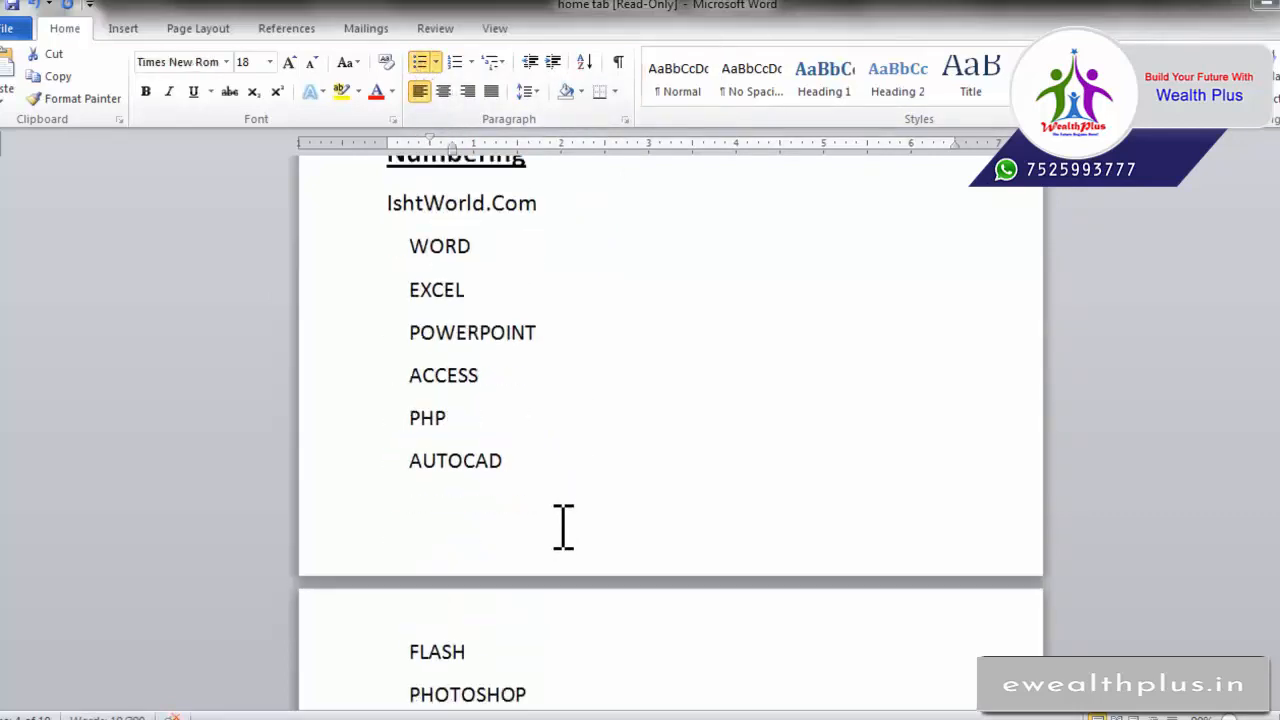
{"action": "scroll", "coordinate": [569, 551], "scroll_direction": "up", "scroll_amount": 3}
{"action": "scroll", "coordinate": [545, 480], "scroll_direction": "down", "scroll_amount": 1}
{"action": "scroll", "coordinate": [554, 557], "scroll_direction": "down", "scroll_amount": 3}
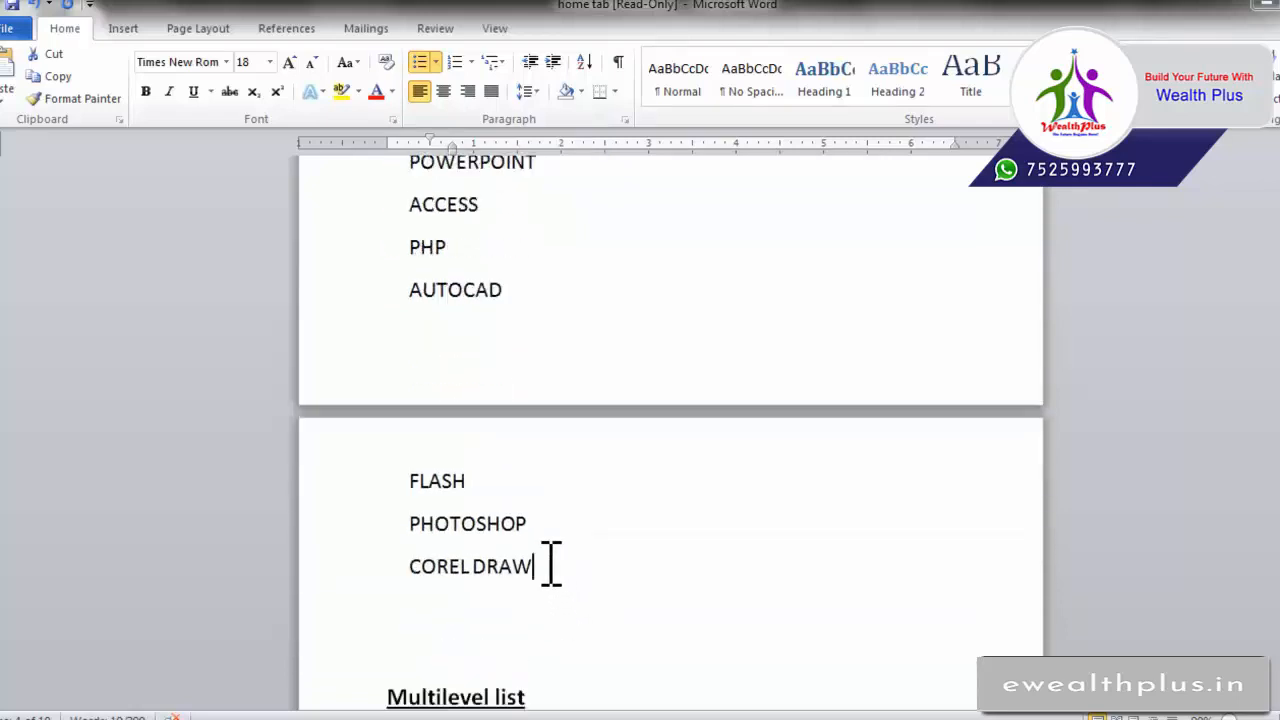
{"action": "mouse_move", "coordinate": [551, 566]}
{"action": "left_mouse_down"}
{"action": "mouse_move", "coordinate": [400, 149]}
{"action": "mouse_move", "coordinate": [420, 271]}
{"action": "left_mouse_up"}
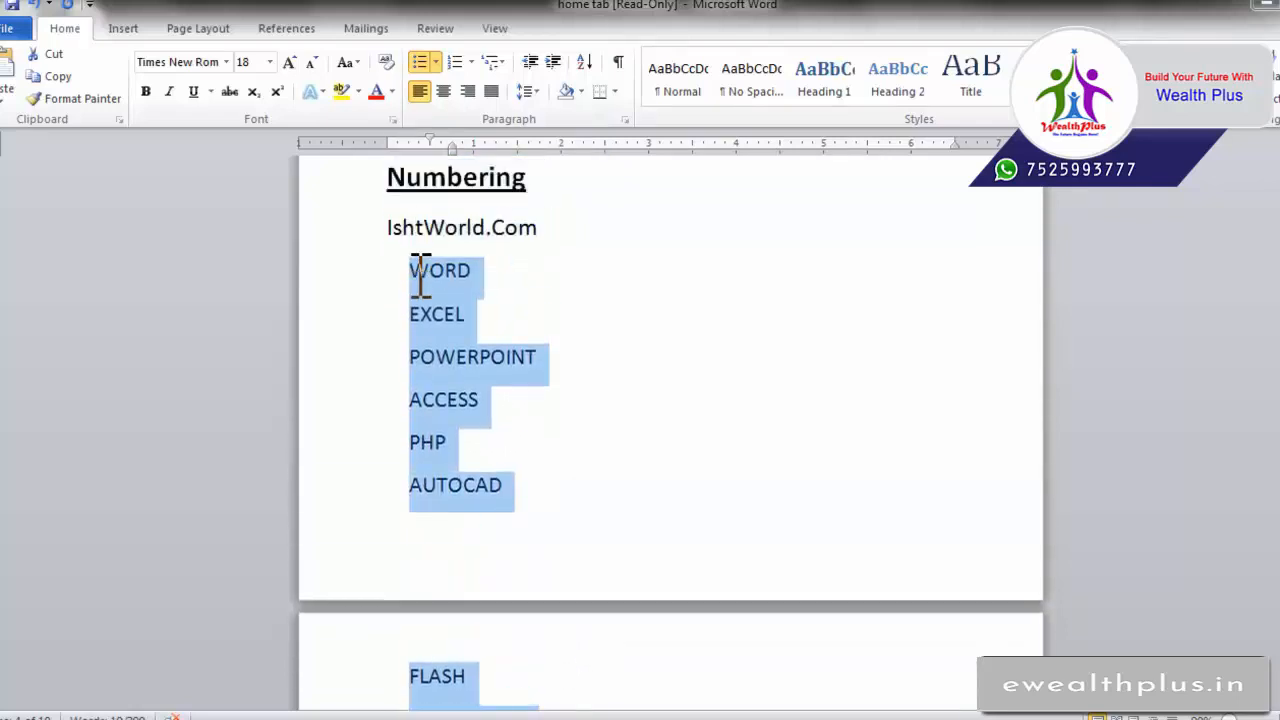
{"action": "left_click", "coordinate": [452, 63]}
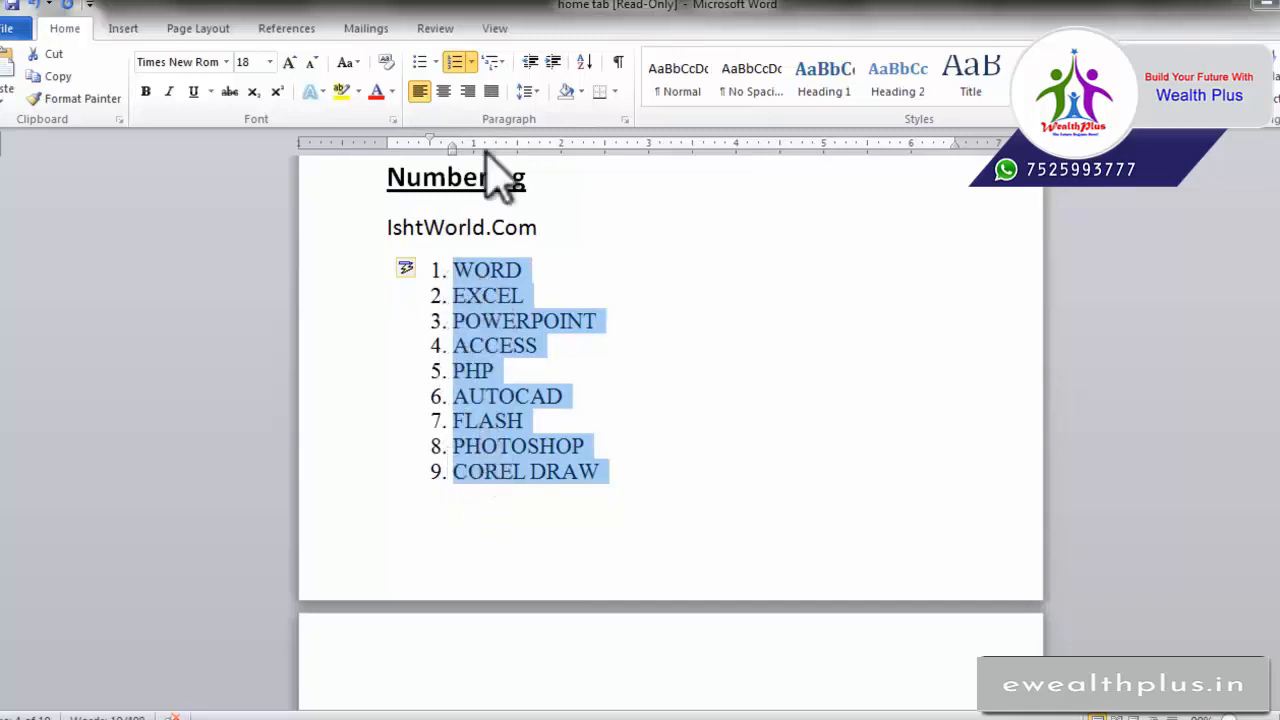
Step: Switch the list's numbering off and on again, and set its number format to uppercase Roman numerals (I., II., III.)
{"action": "left_click", "coordinate": [456, 62]}
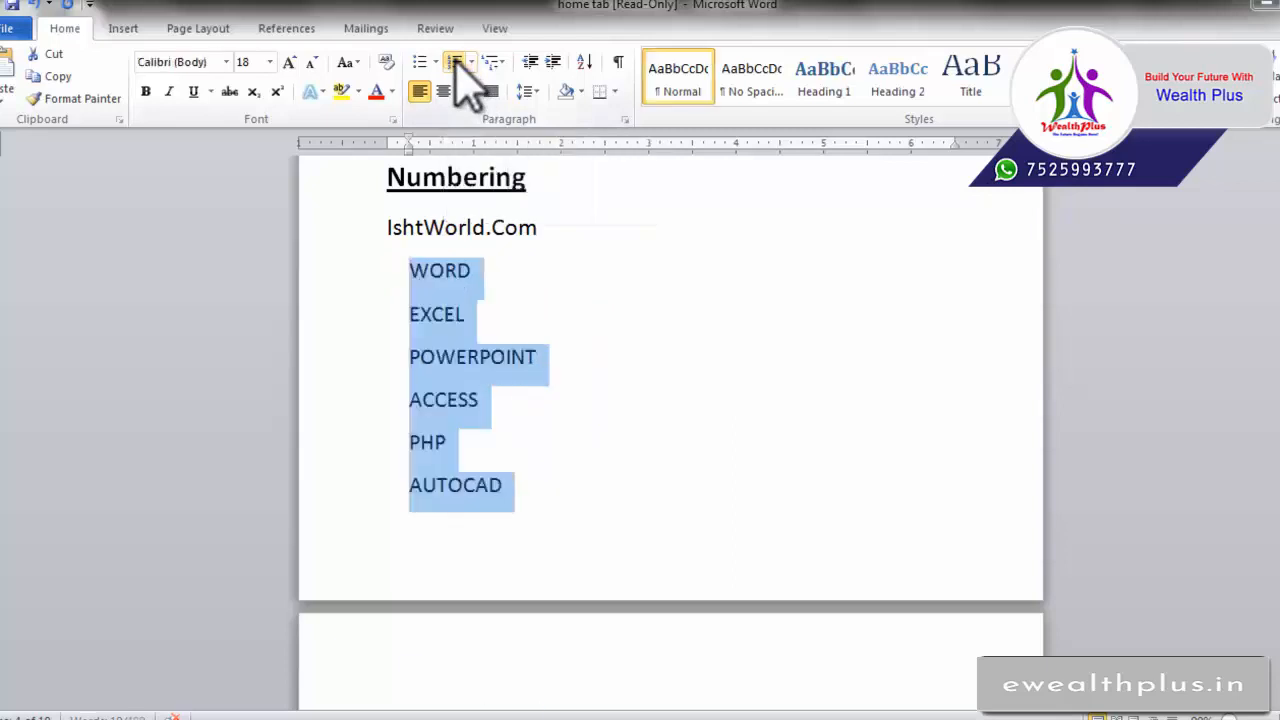
{"action": "left_click", "coordinate": [456, 62]}
{"action": "left_click", "coordinate": [470, 62]}
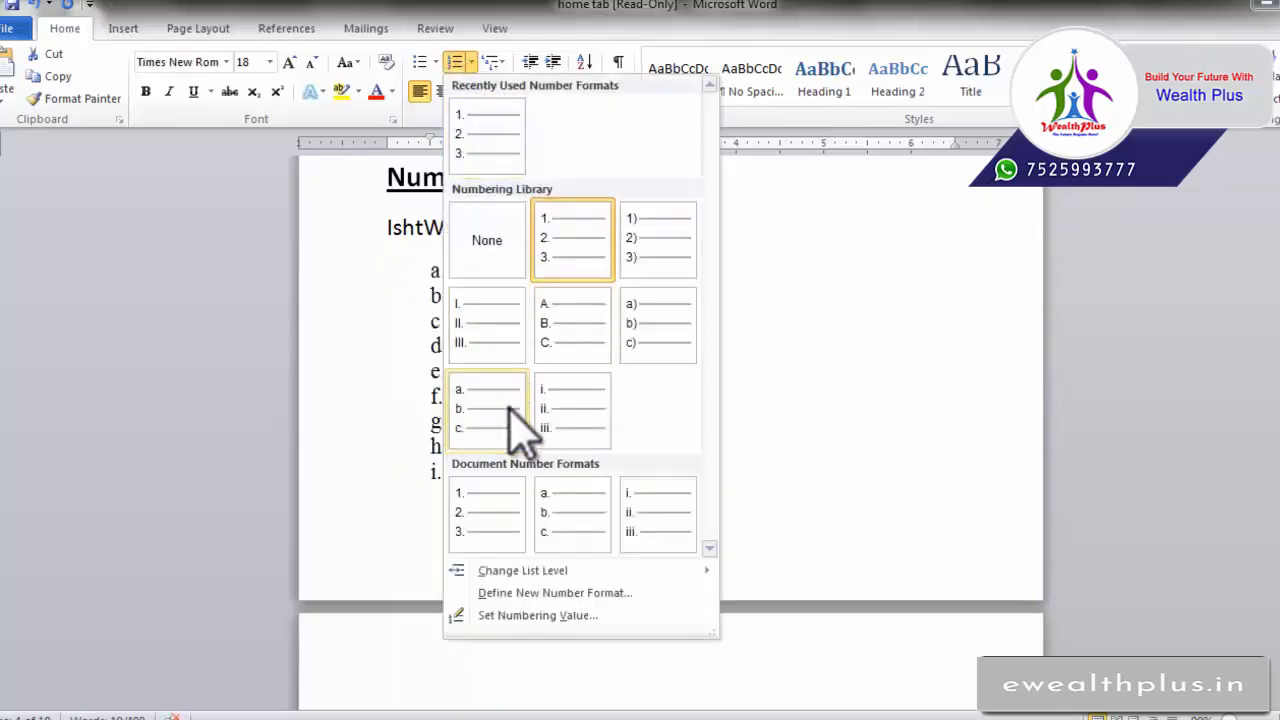
{"action": "left_click", "coordinate": [490, 350]}
{"action": "left_click", "coordinate": [471, 63]}
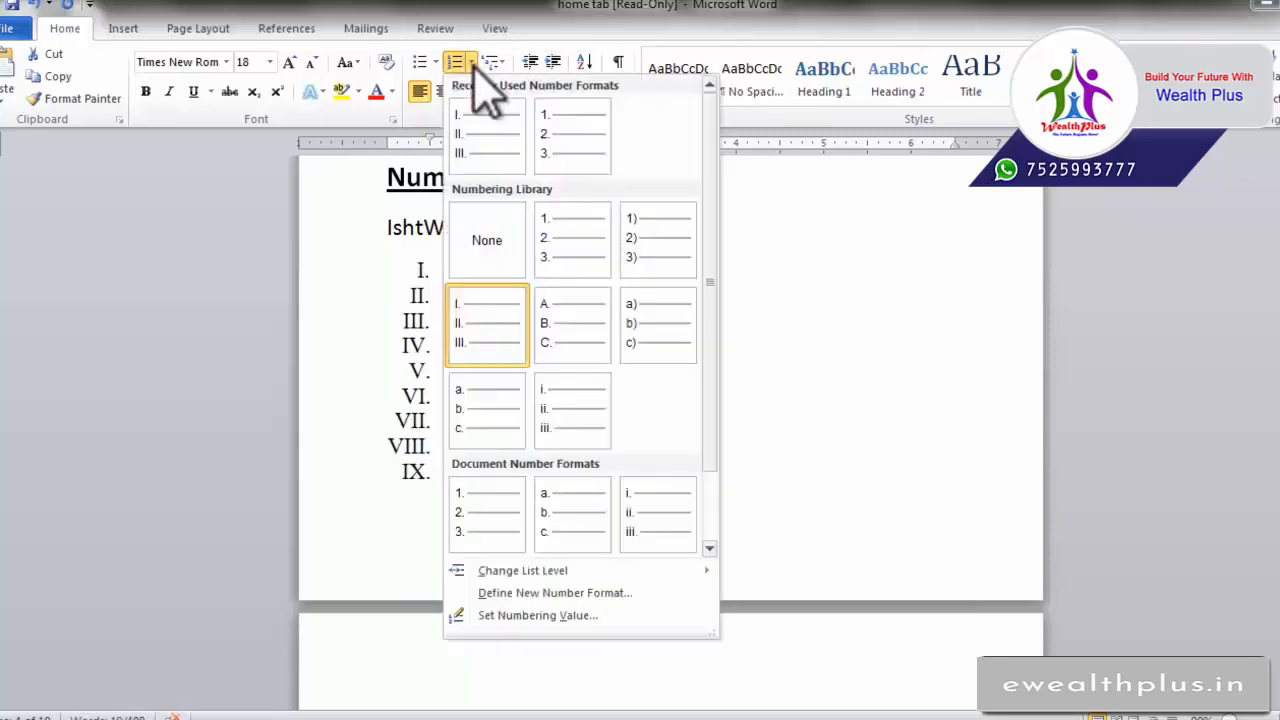
{"action": "left_click", "coordinate": [492, 20]}
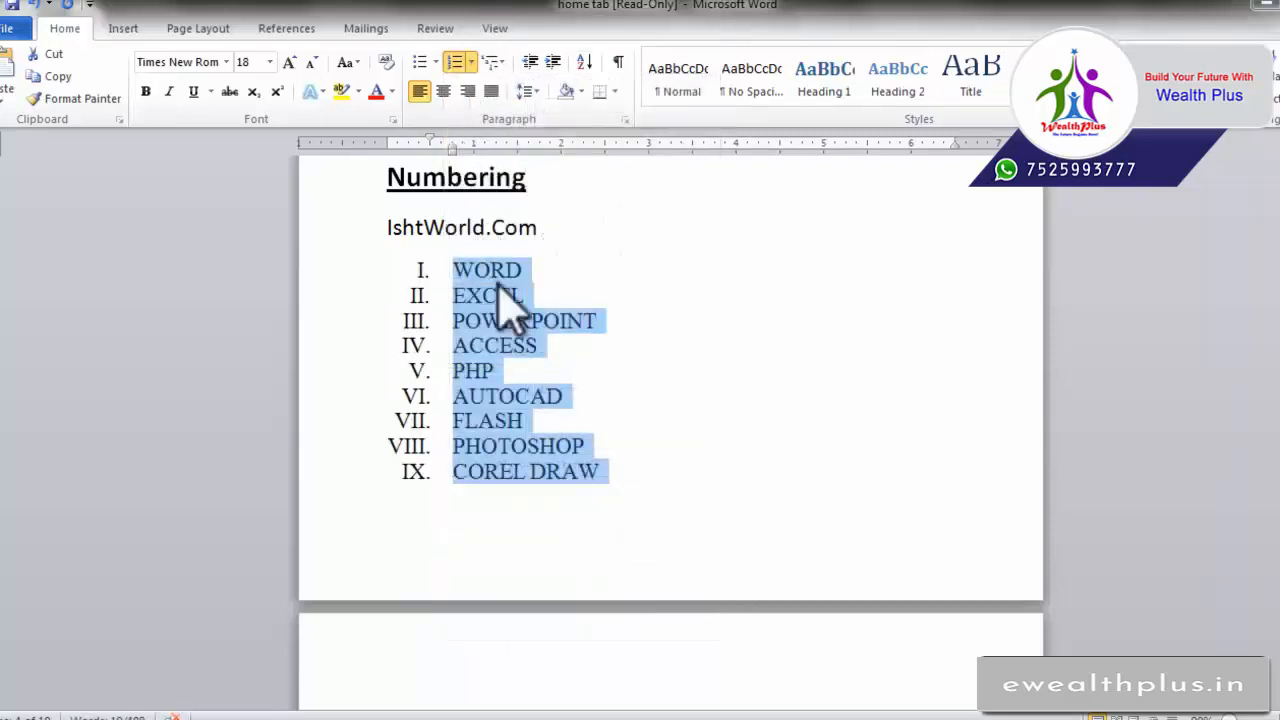
Step: Take the Roman numbering off the course list and apply it again
{"action": "key", "text": "ctrl+z"}
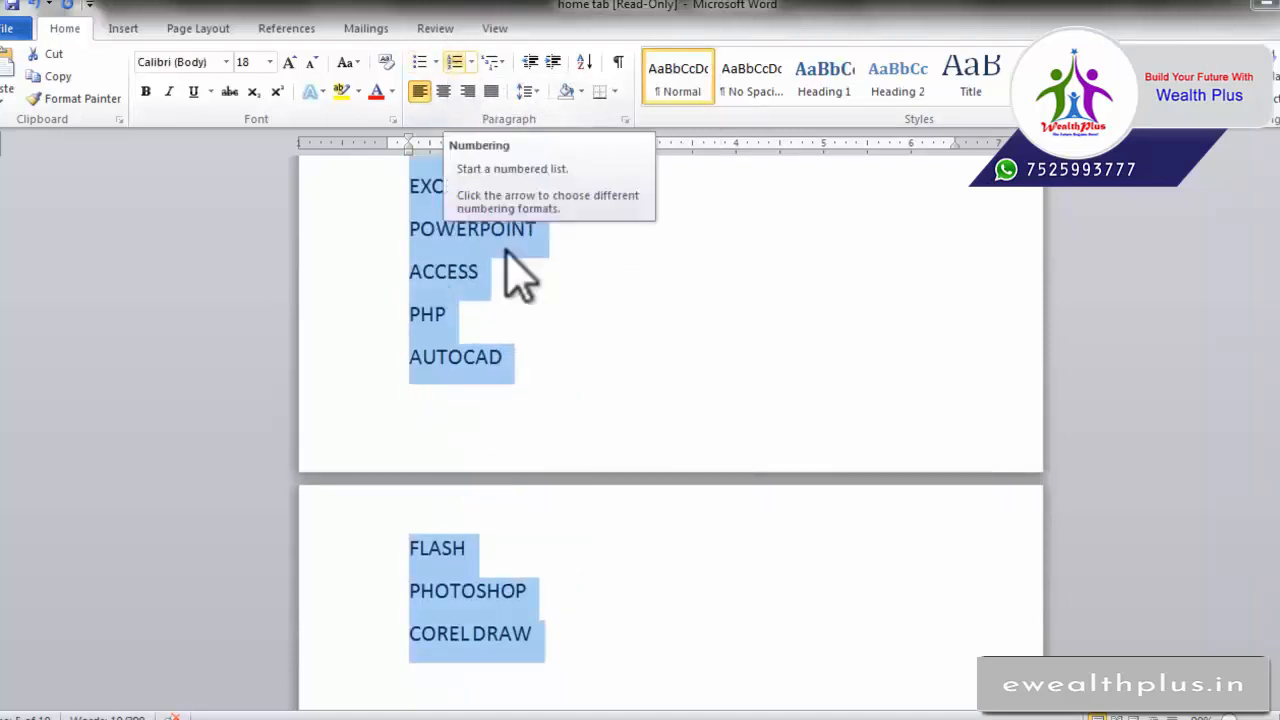
{"action": "scroll", "coordinate": [515, 275], "scroll_direction": "up", "scroll_amount": 2}
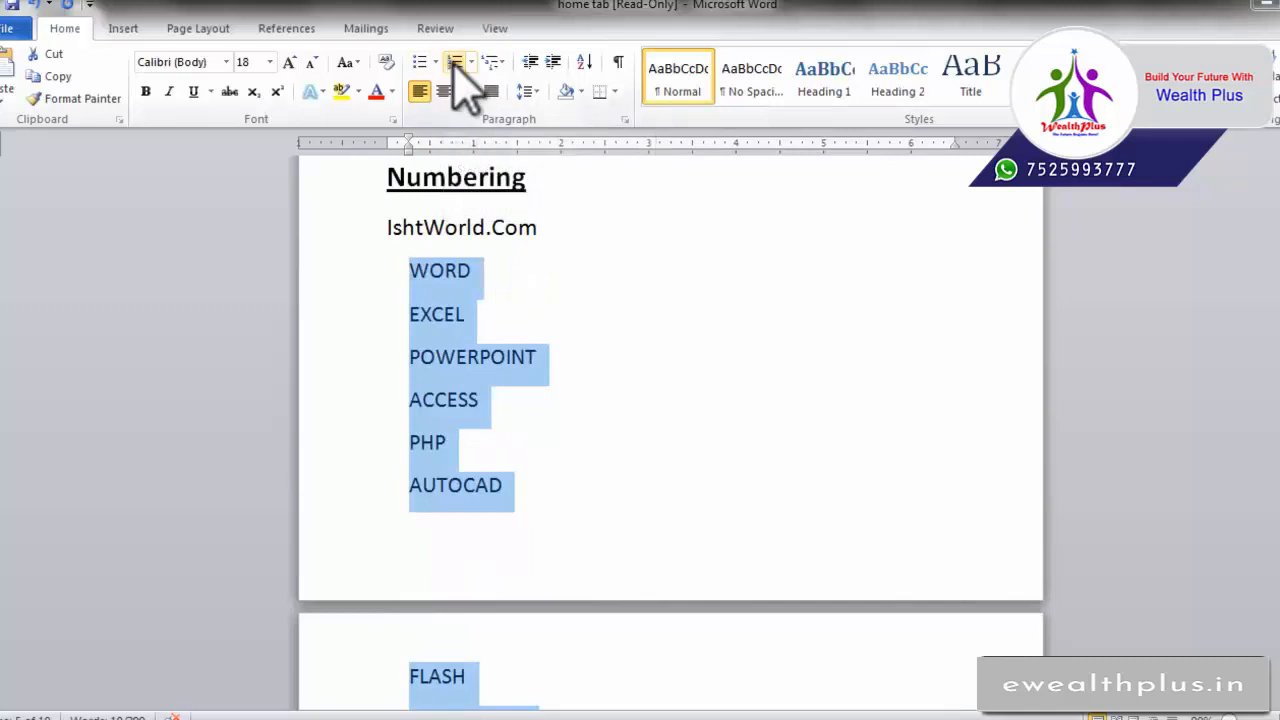
{"action": "left_click", "coordinate": [455, 63]}
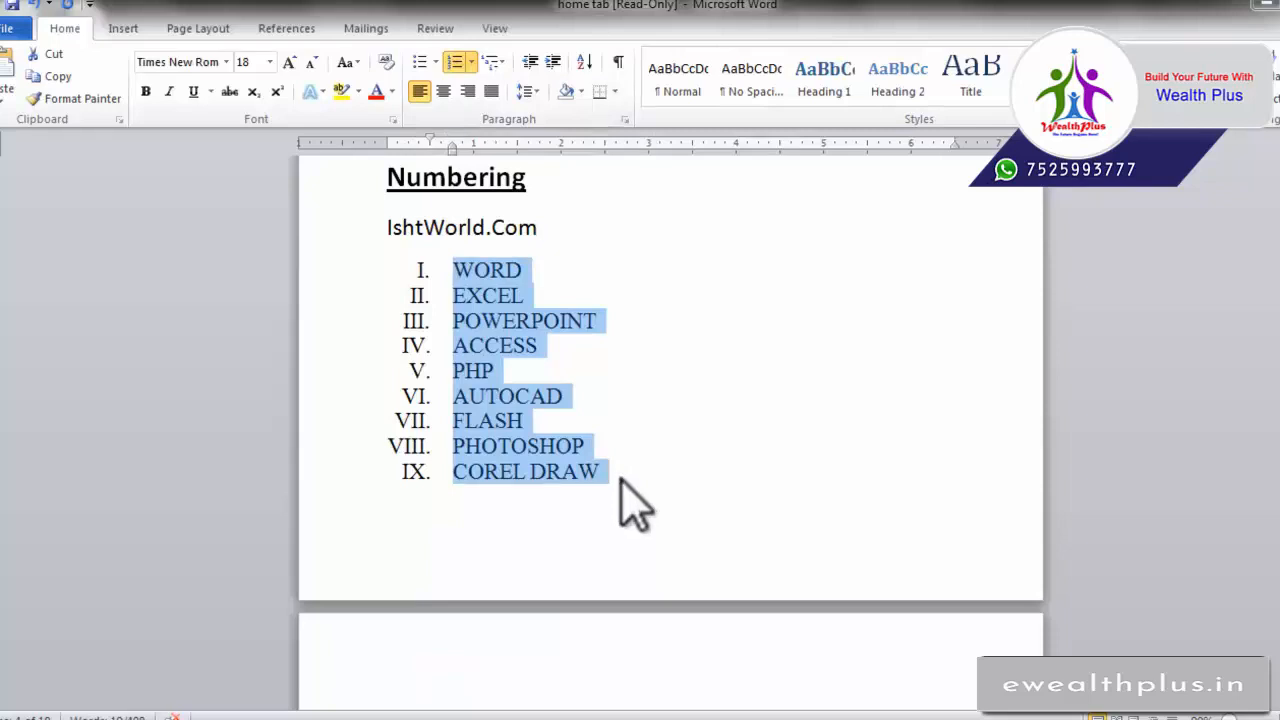
Step: Try bullets on the items WORD through AUTOCAD under Multilevel list, and apply the 1) a) i) multilevel list format to them
{"action": "scroll", "coordinate": [600, 449], "scroll_direction": "down", "scroll_amount": 4}
{"action": "key", "text": "Down"}
{"action": "key", "text": "Down"}
{"action": "key", "text": "Down"}
{"action": "key", "text": "Down"}
{"action": "key", "text": "Down"}
{"action": "key", "text": "Down"}
{"action": "key", "text": "Down"}
{"action": "key", "text": "Down"}
{"action": "key", "text": "Down"}
{"action": "key", "text": "Down"}
{"action": "key", "text": "Down"}
{"action": "key", "text": "Down"}
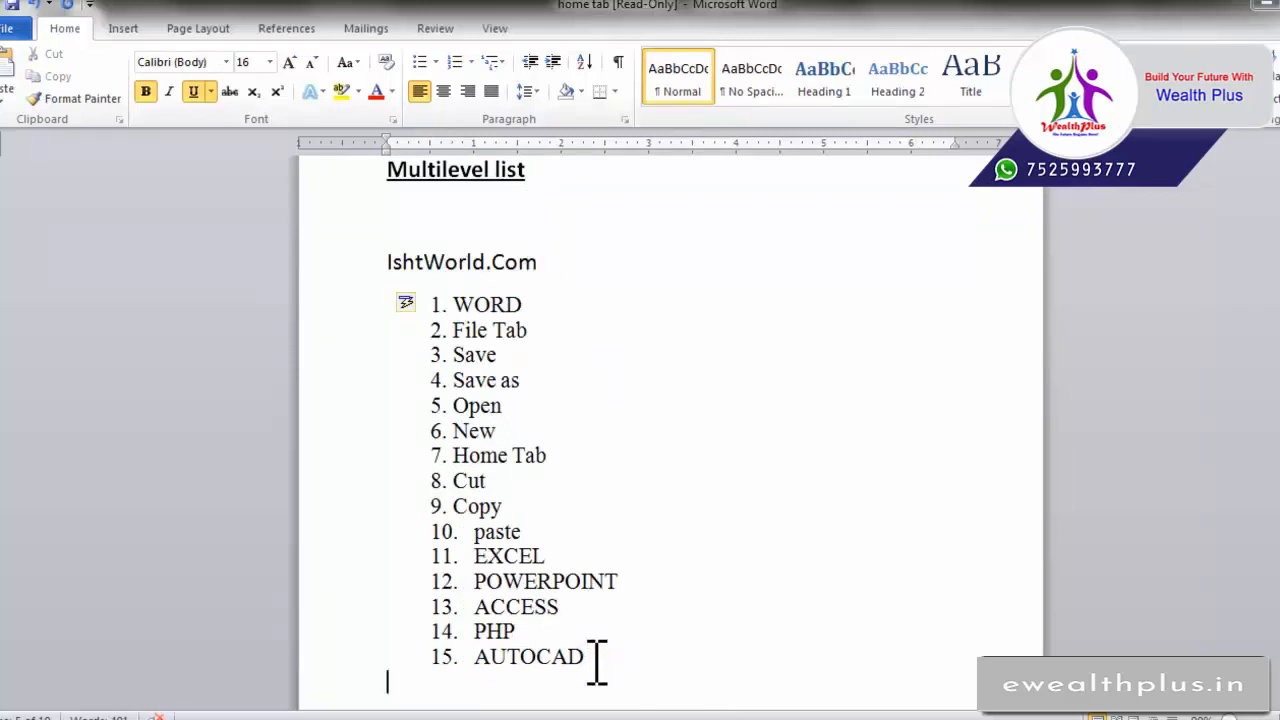
{"action": "left_click_drag", "start_coordinate": [597, 657], "coordinate": [406, 288]}
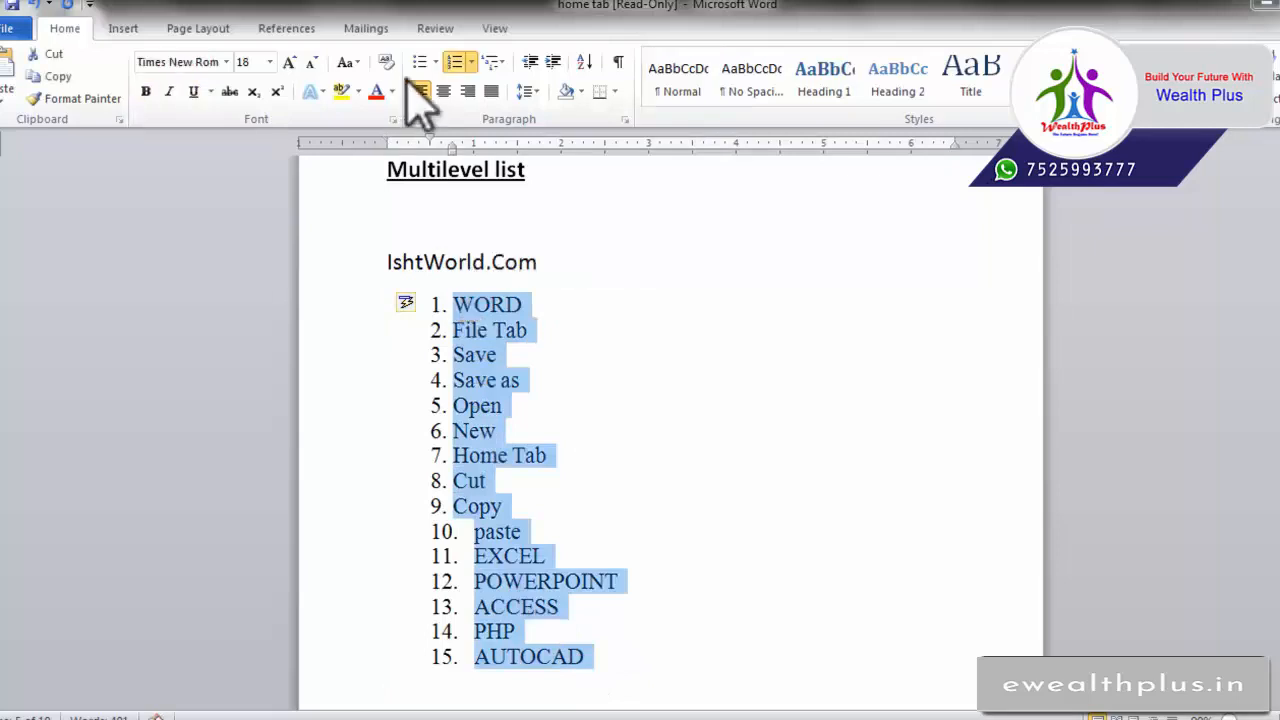
{"action": "left_click", "coordinate": [455, 62]}
{"action": "left_click", "coordinate": [420, 62]}
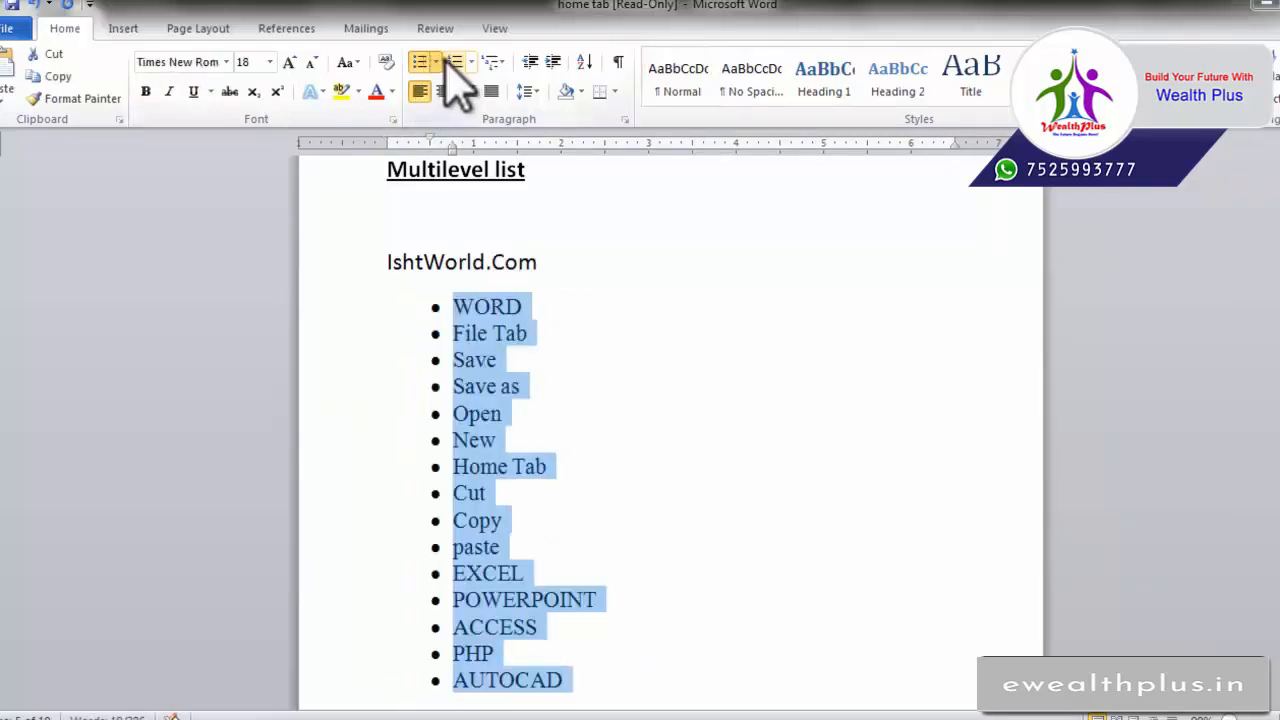
{"action": "left_click", "coordinate": [455, 62]}
{"action": "left_click", "coordinate": [487, 62]}
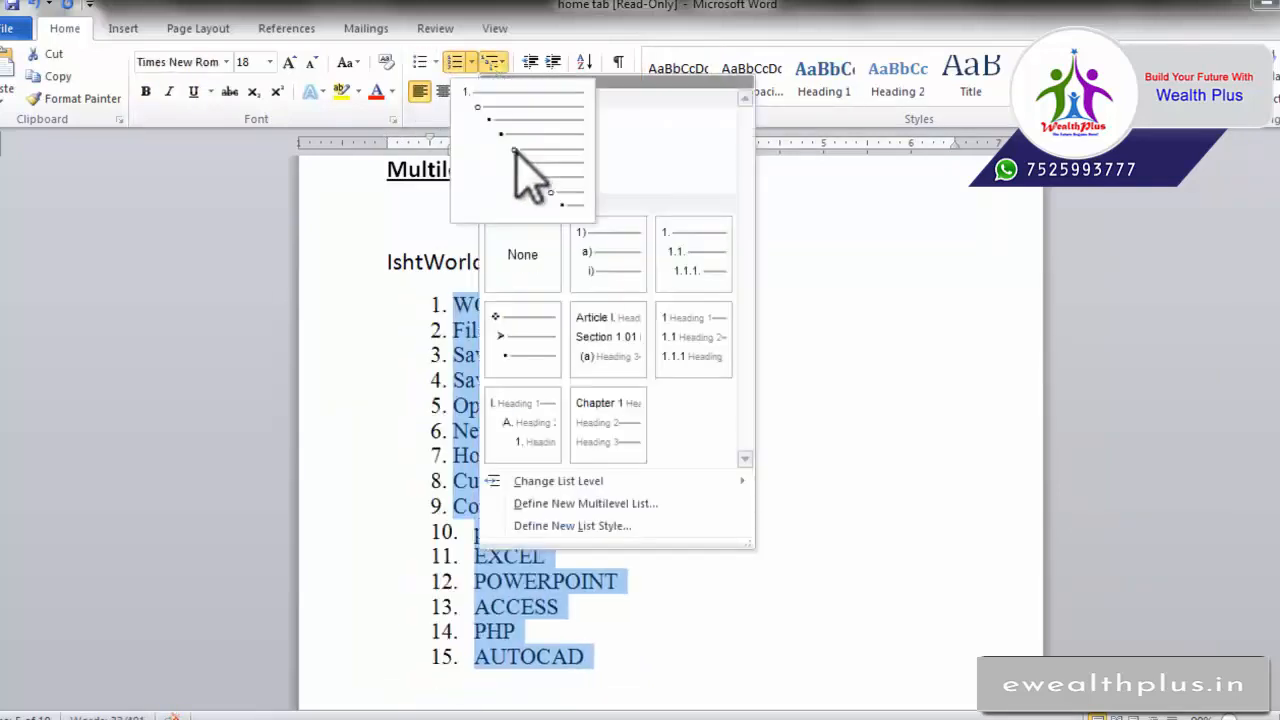
{"action": "left_click", "coordinate": [590, 266]}
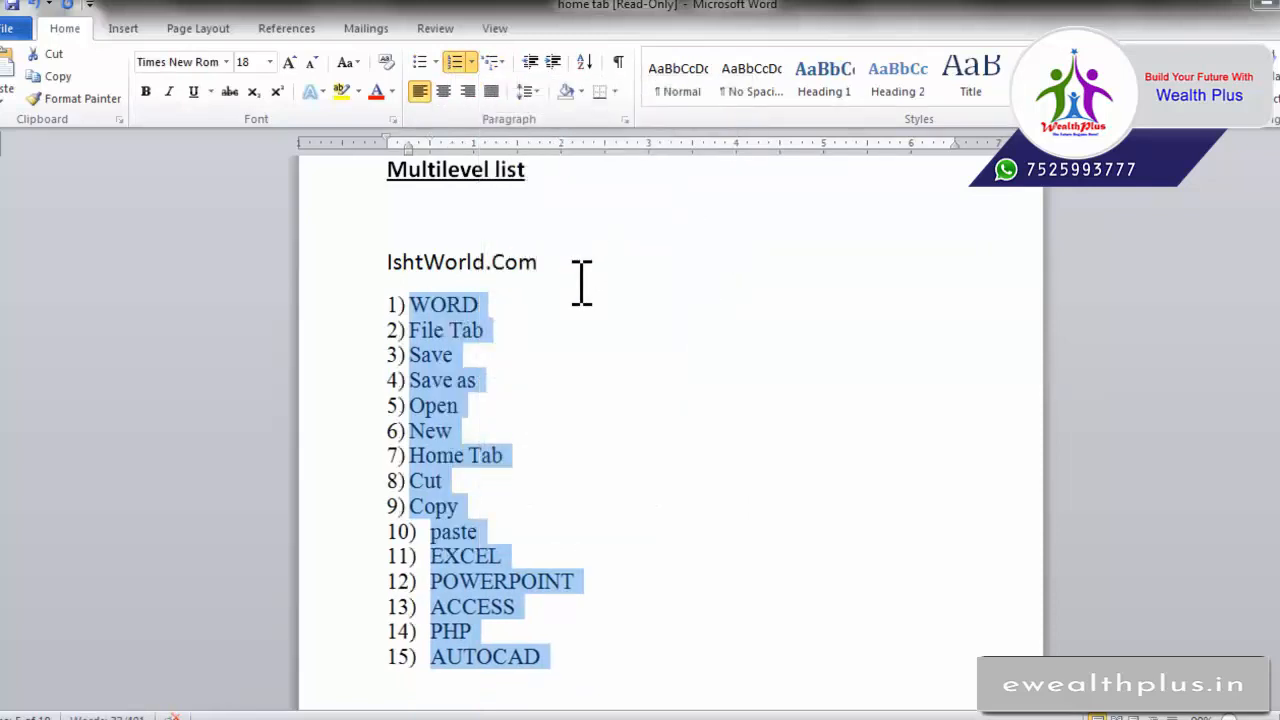
{"action": "left_click", "coordinate": [492, 330]}
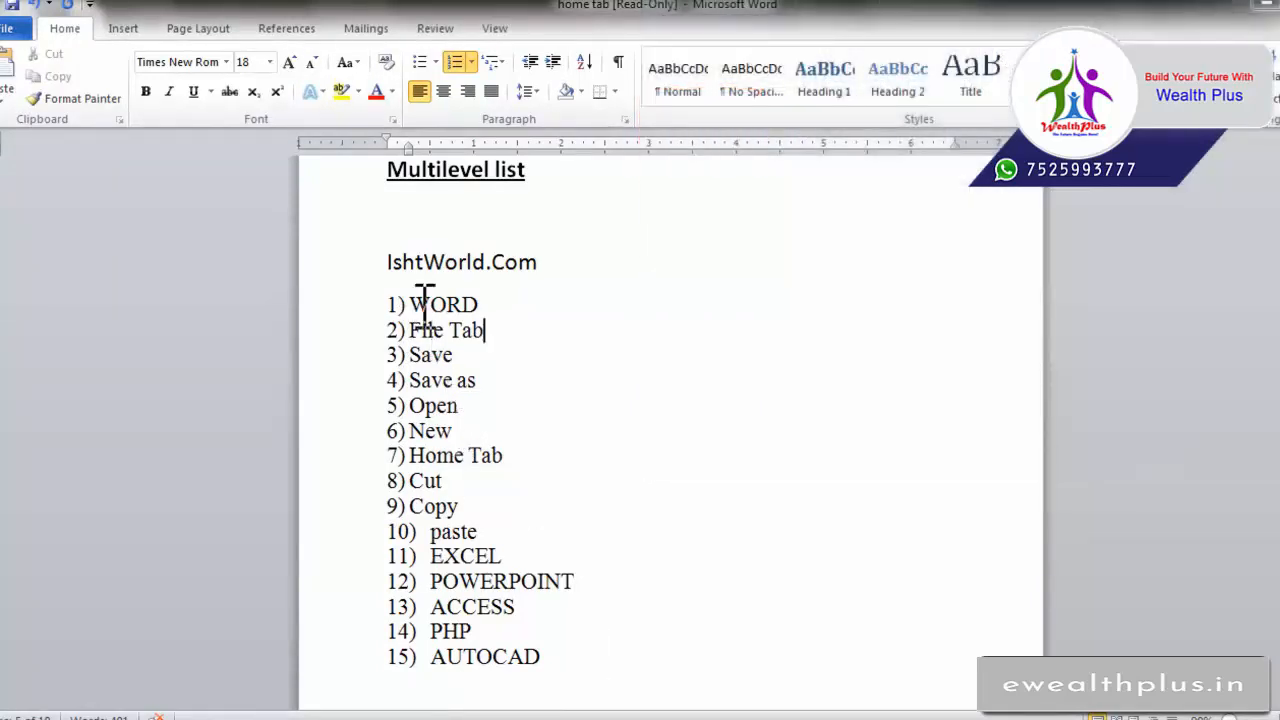
{"action": "left_click_drag", "start_coordinate": [410, 304], "coordinate": [446, 302]}
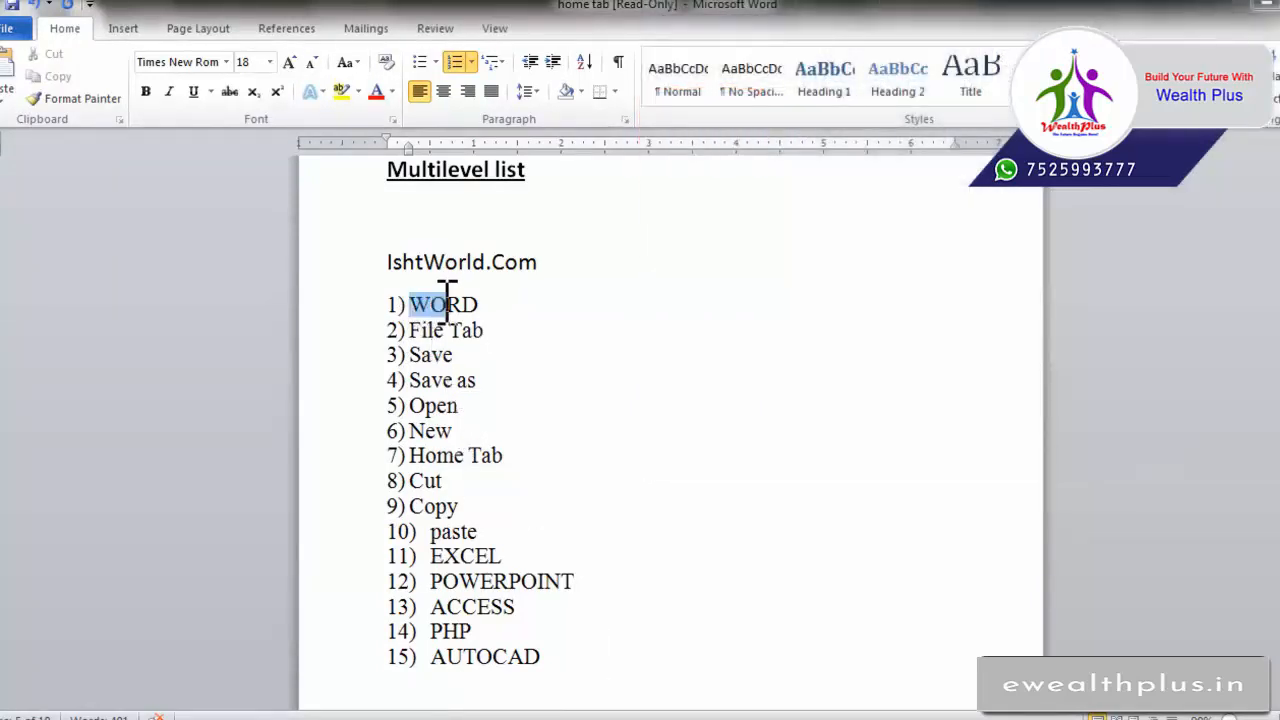
{"action": "left_click", "coordinate": [428, 556]}
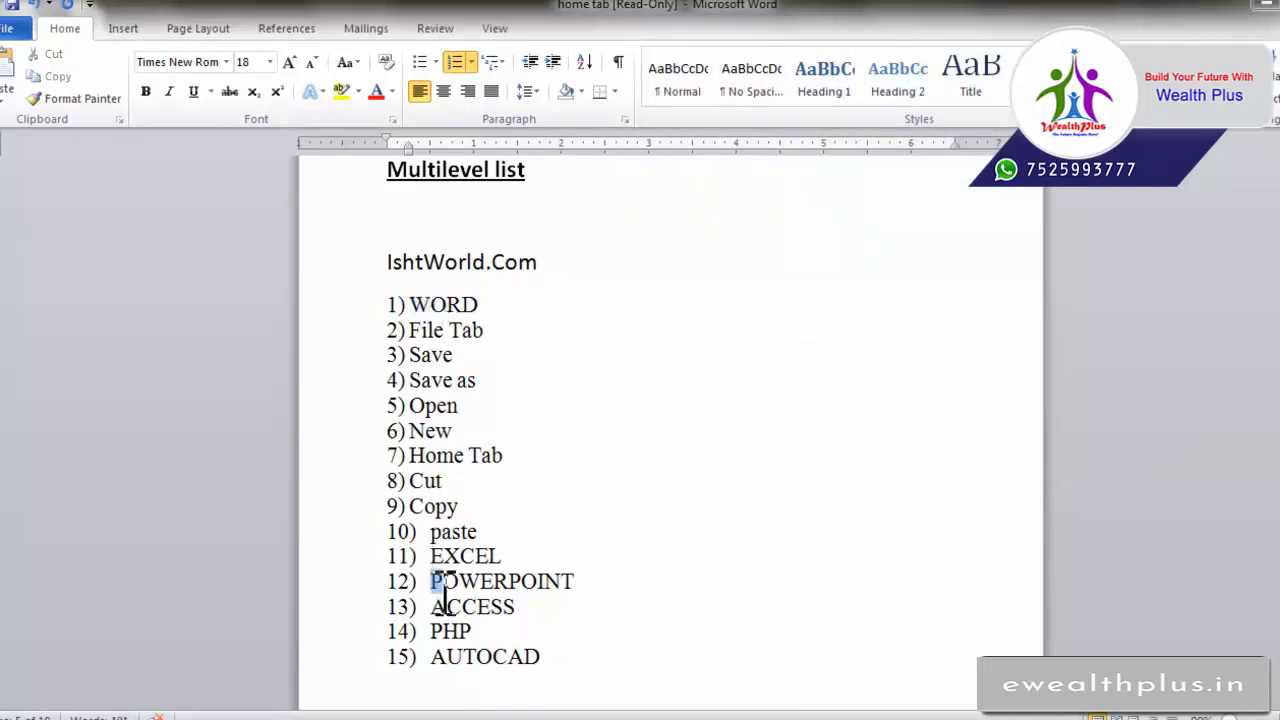
{"action": "left_click_drag", "start_coordinate": [432, 607], "coordinate": [457, 612]}
Step: Demote File Tab to the second list level under WORD and Save to the third level beneath it
{"action": "left_click", "coordinate": [410, 330]}
{"action": "scroll", "coordinate": [551, 386], "scroll_direction": "up", "scroll_amount": 2}
{"action": "scroll", "coordinate": [516, 435], "scroll_direction": "down", "scroll_amount": 1}
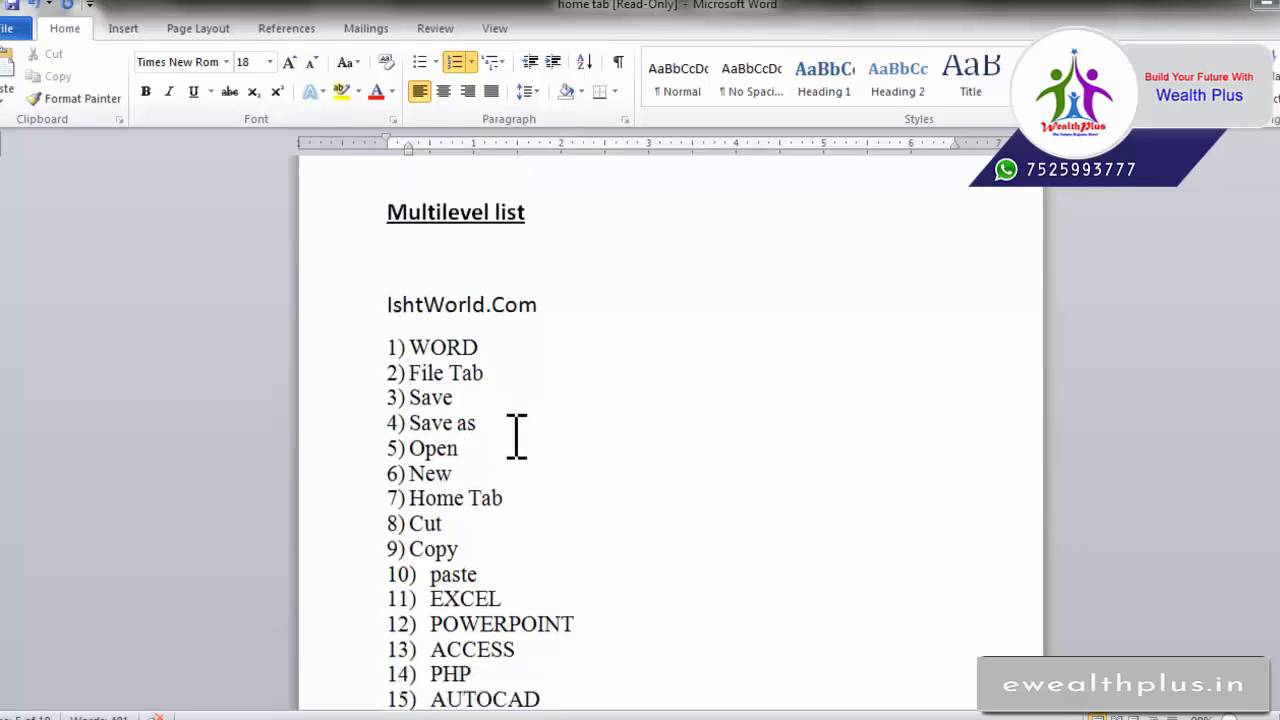
{"action": "scroll", "coordinate": [516, 435], "scroll_direction": "down", "scroll_amount": 1}
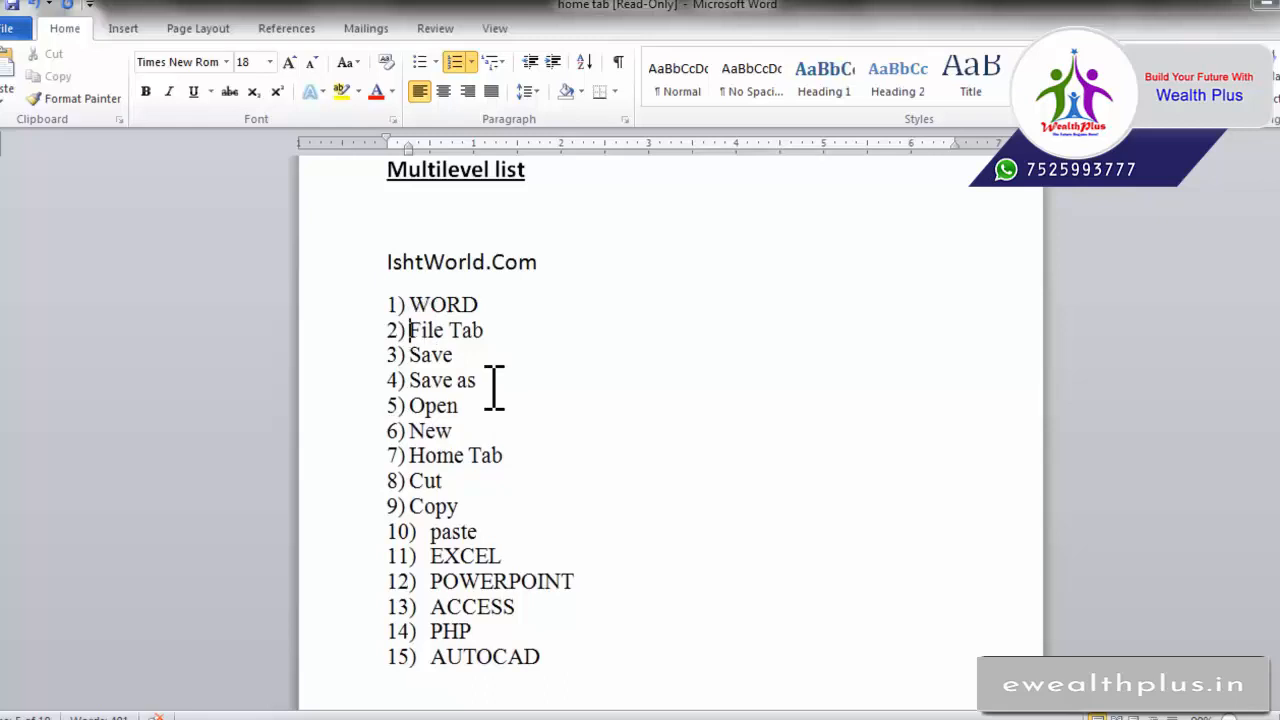
{"action": "key", "text": "Tab"}
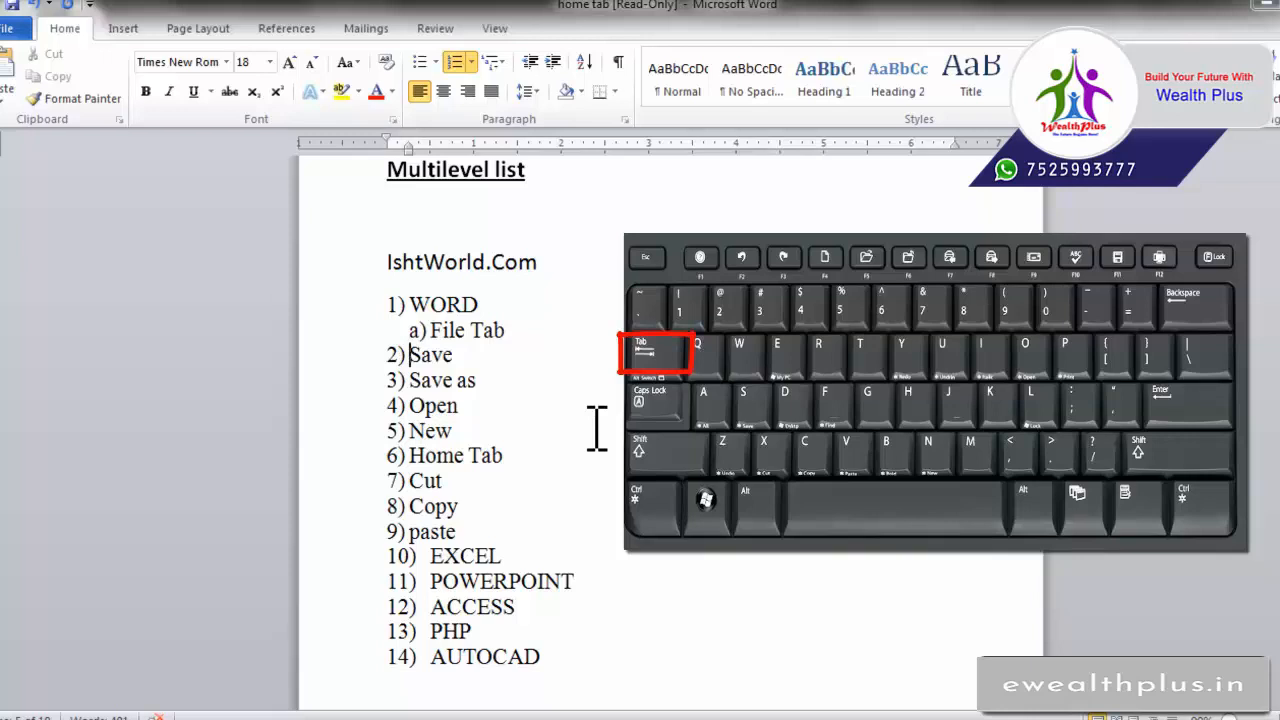
{"action": "key", "text": "Tab"}
{"action": "key", "text": "Tab"}
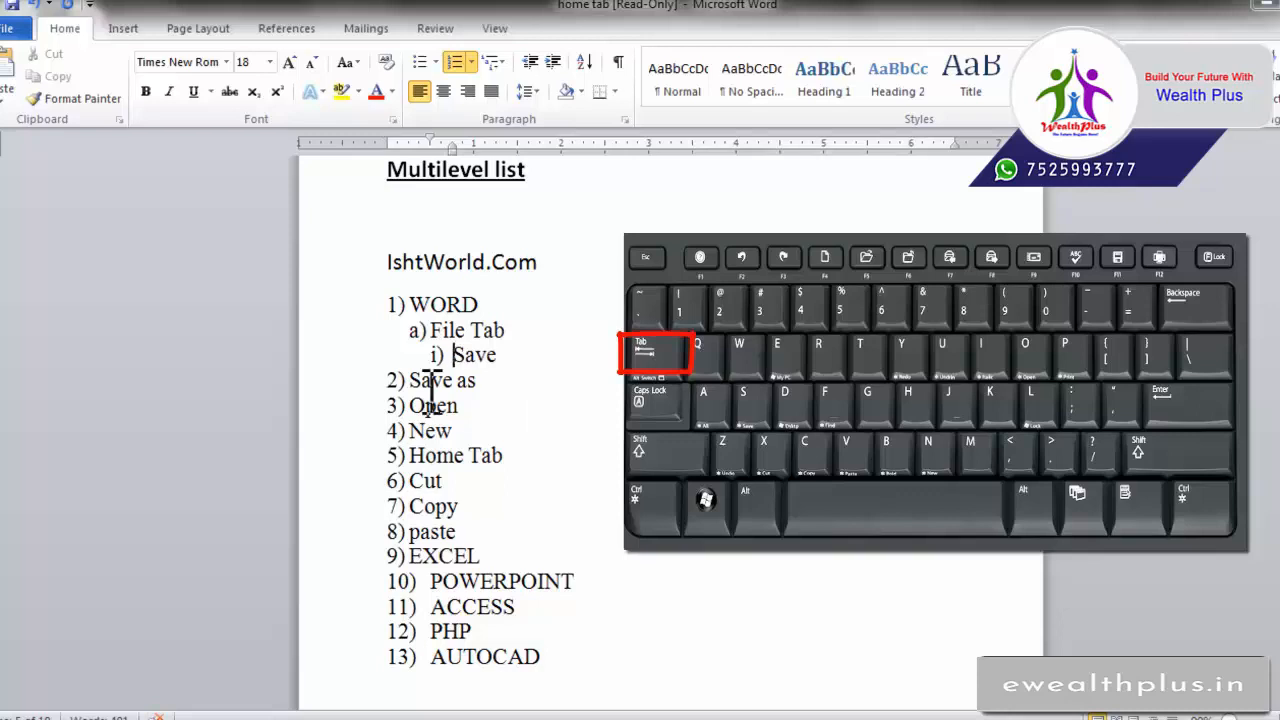
Step: Demote Save as, Open and New to the third list level under File Tab
{"action": "left_click", "coordinate": [410, 378]}
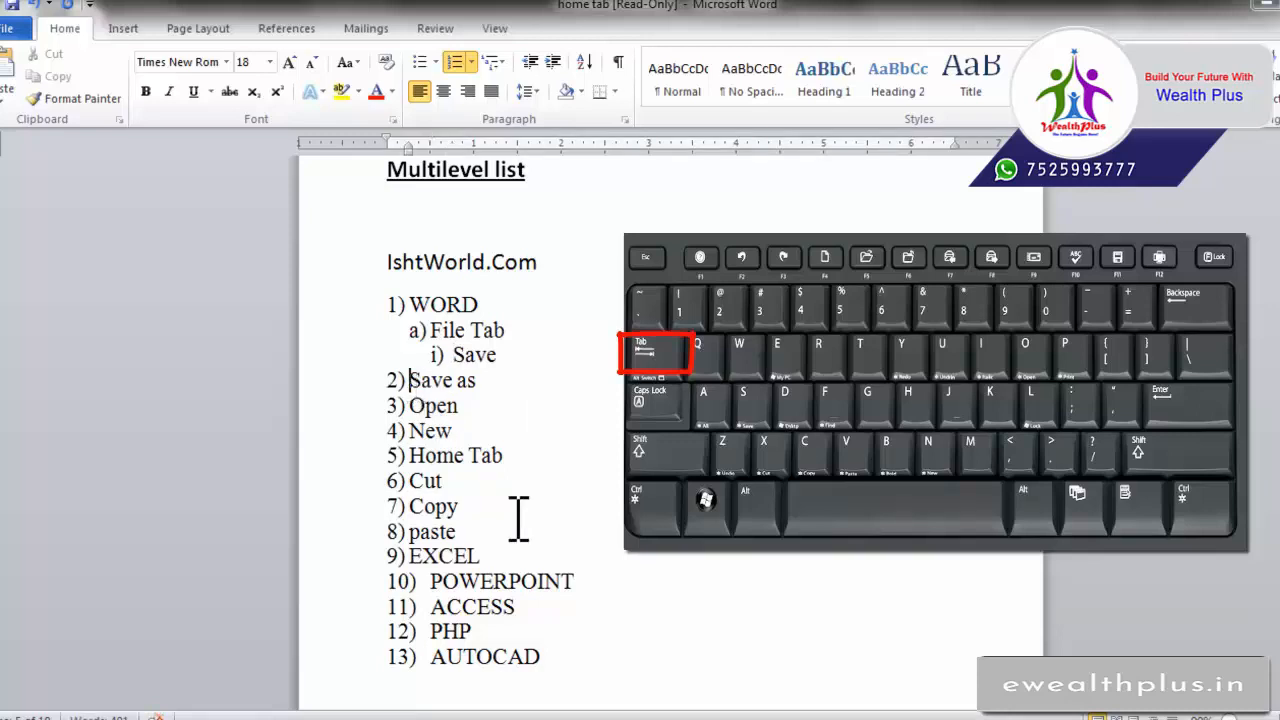
{"action": "key", "text": "Tab"}
{"action": "key", "text": "Tab"}
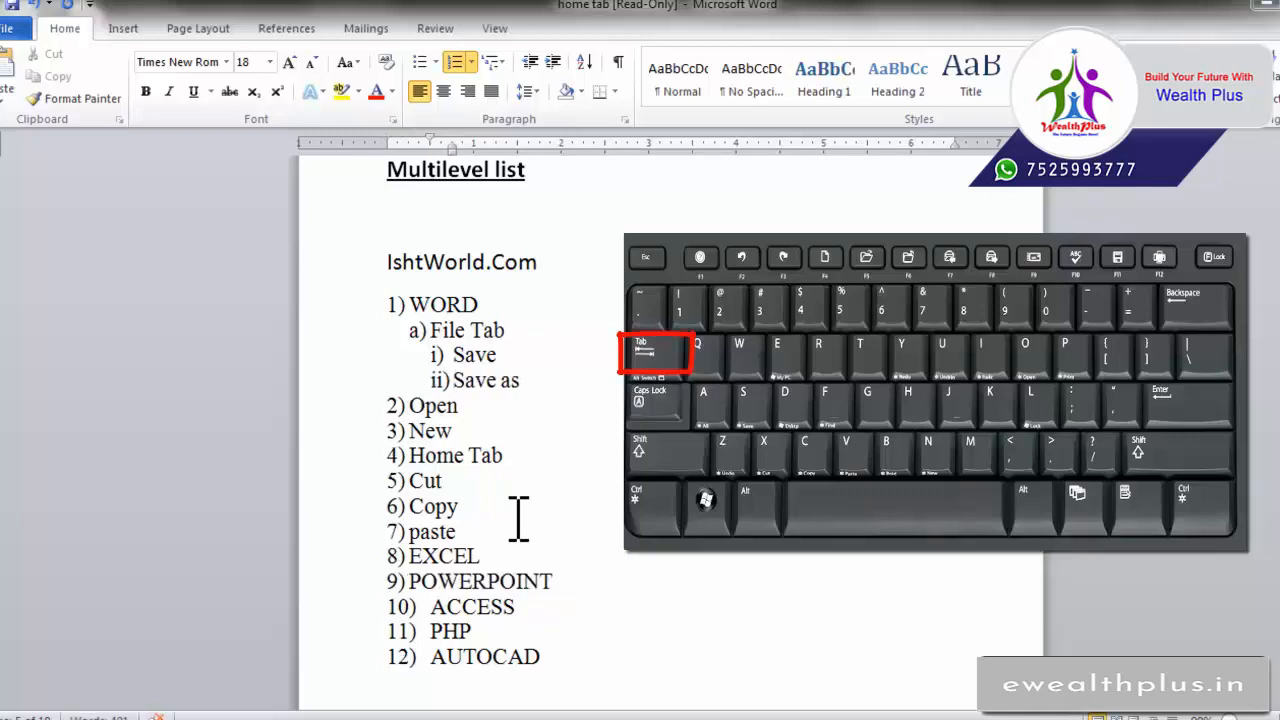
{"action": "left_click", "coordinate": [411, 405]}
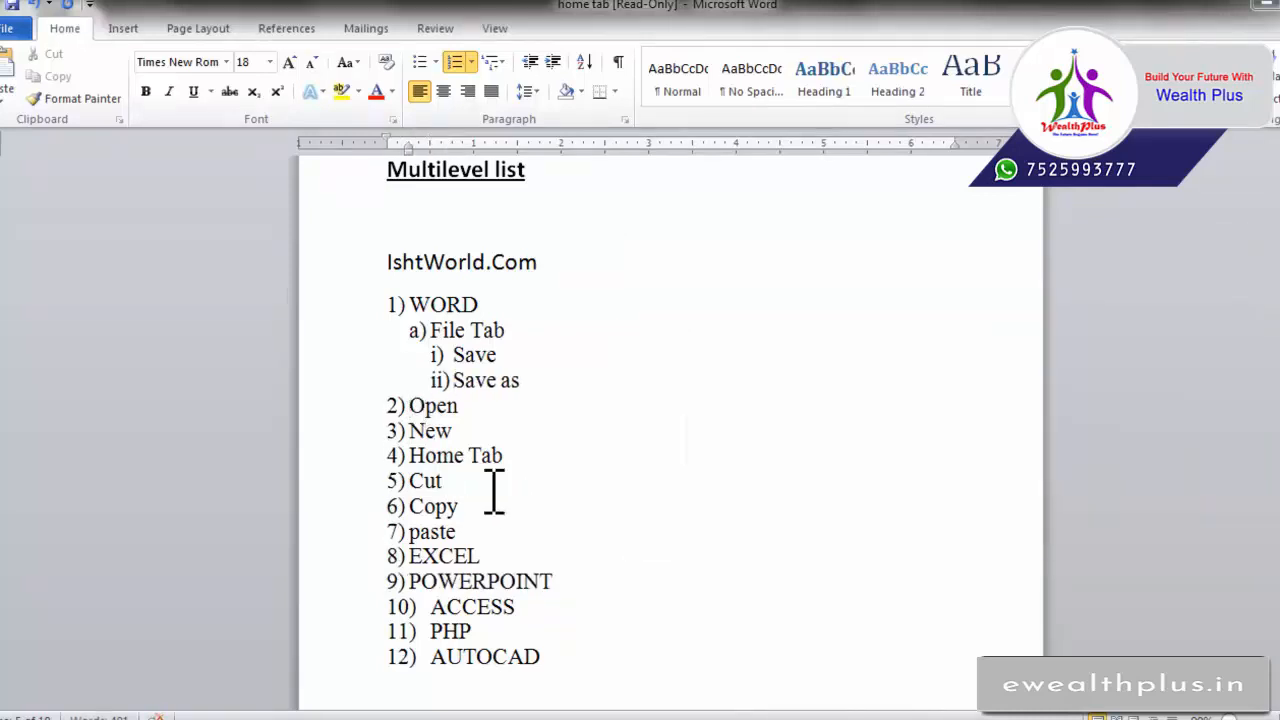
{"action": "key", "text": "Tab"}
{"action": "key", "text": "Tab"}
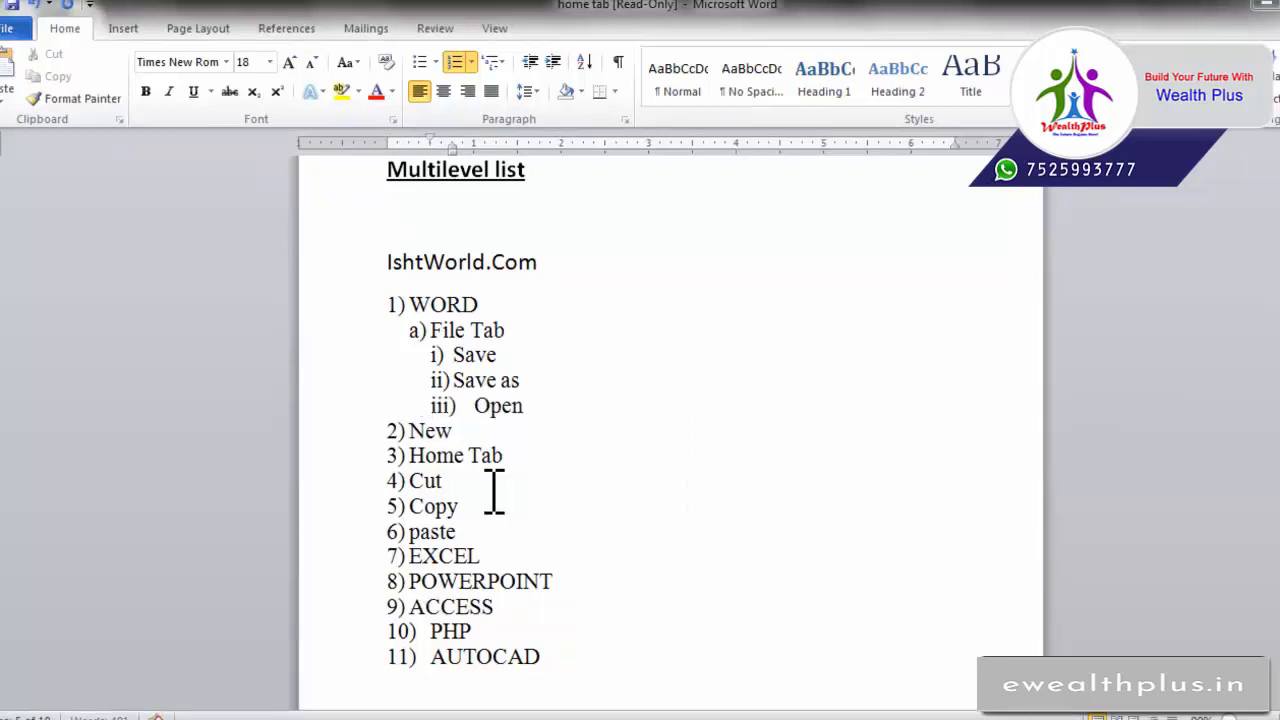
{"action": "left_click", "coordinate": [396, 430]}
{"action": "left_click", "coordinate": [411, 430]}
{"action": "key", "text": "Tab"}
{"action": "key", "text": "Tab"}
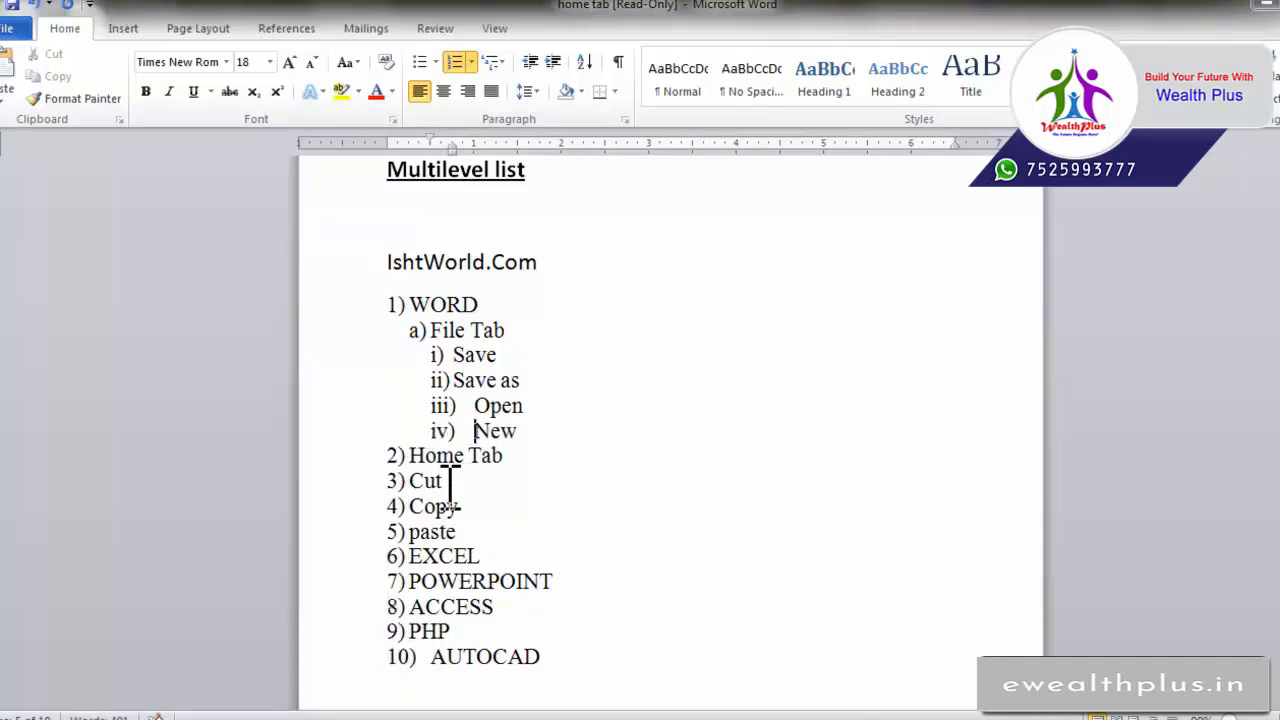
Step: Demote Home Tab to the second list level under WORD
{"action": "left_click", "coordinate": [405, 455]}
{"action": "left_click", "coordinate": [430, 457]}
{"action": "key", "text": "Tab"}
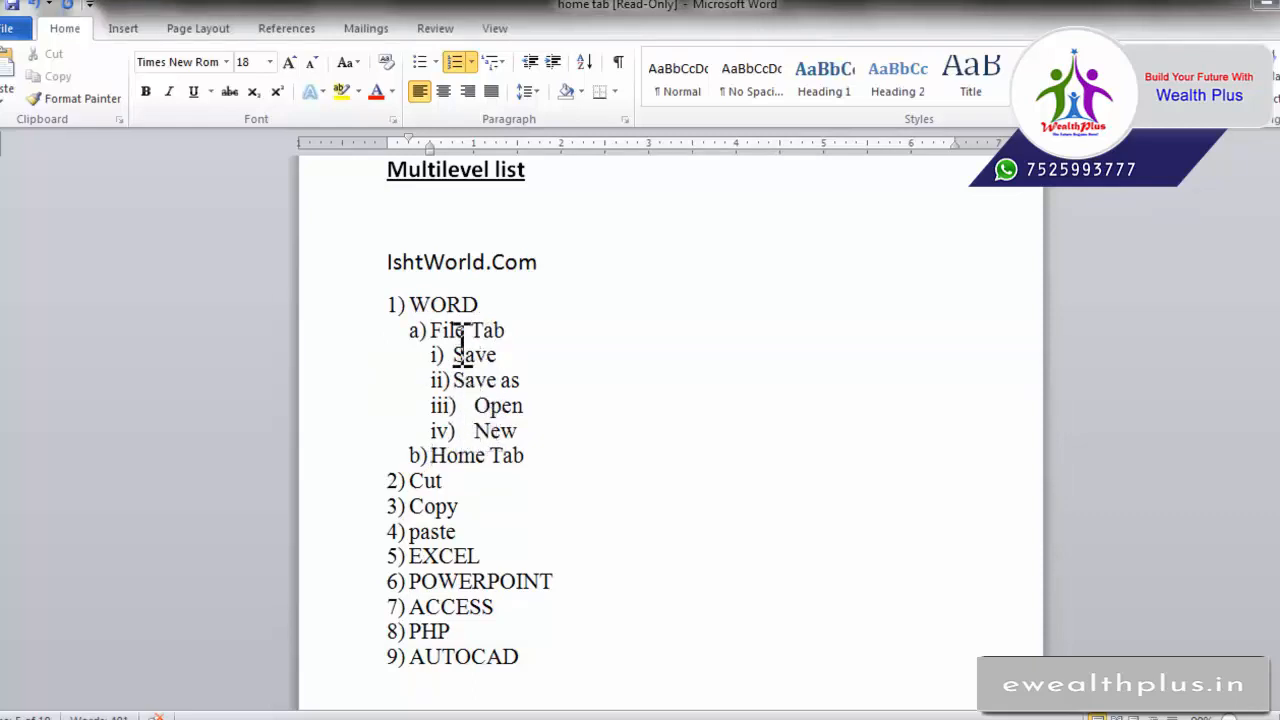
Step: Demote Cut and Copy to the third list level under Home Tab
{"action": "left_click", "coordinate": [411, 481]}
{"action": "key", "text": "Tab"}
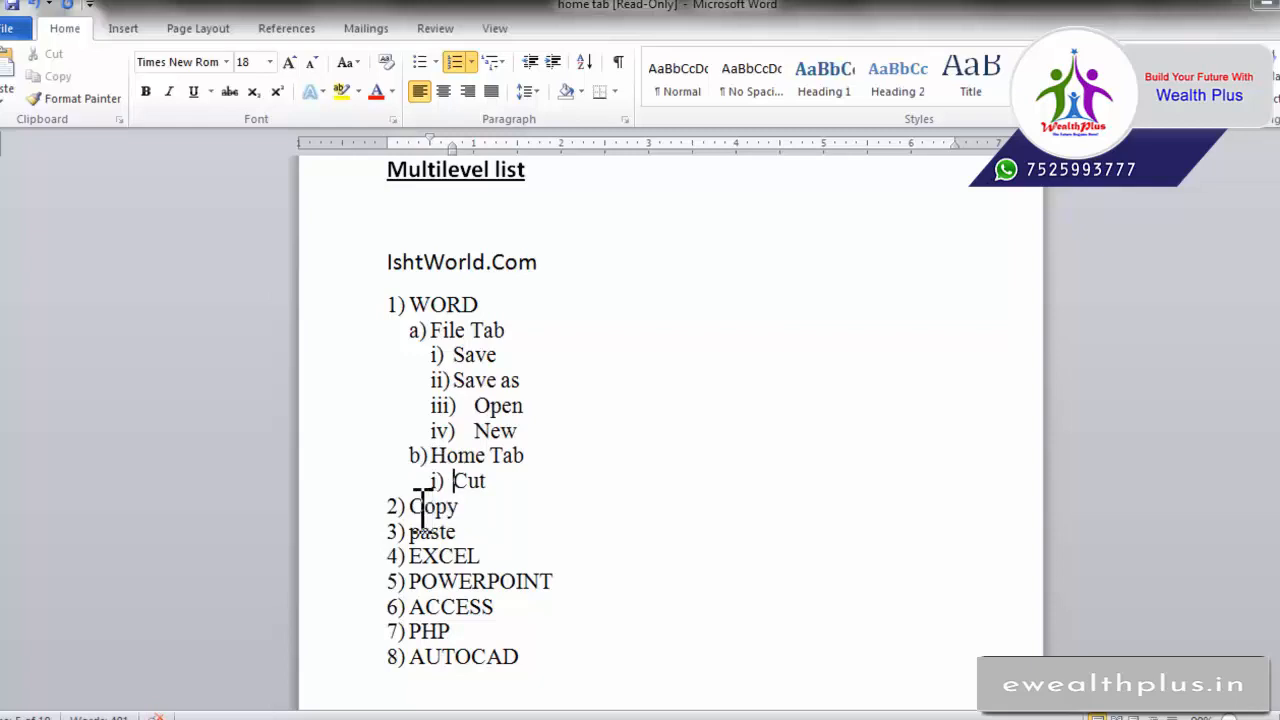
{"action": "key", "text": "Tab"}
{"action": "key", "text": "Tab"}
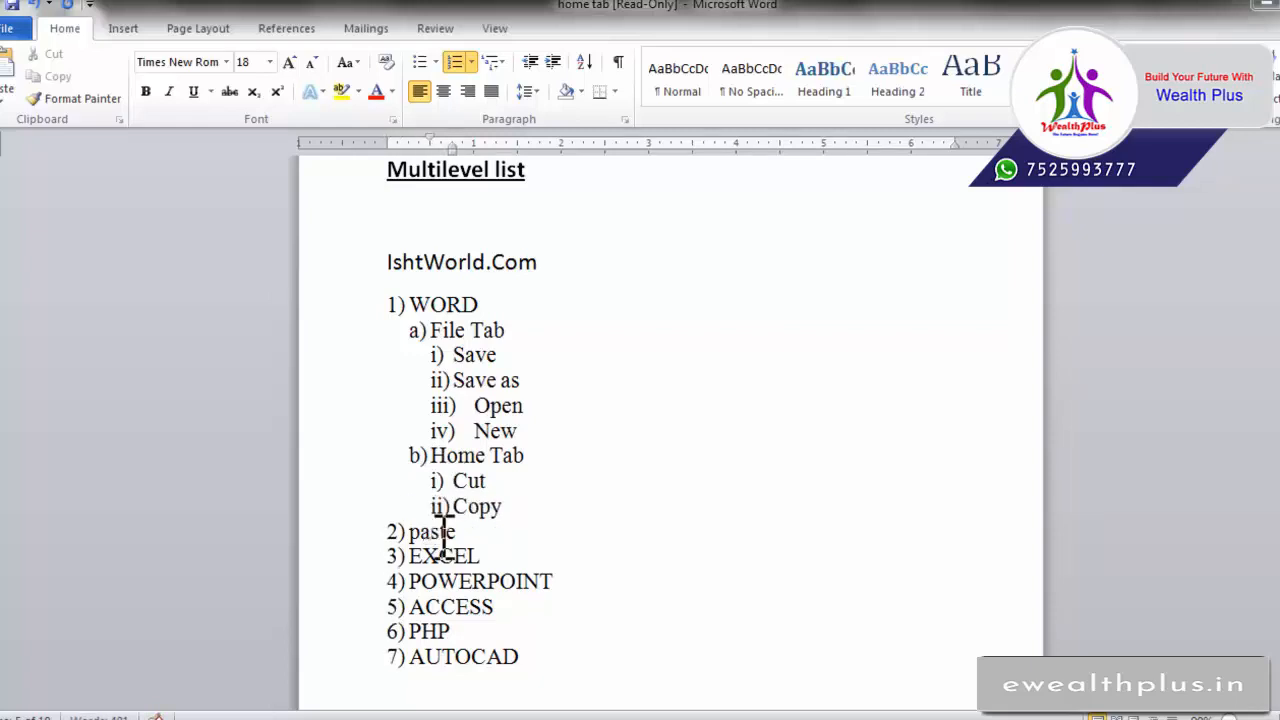
Step: Demote paste to the third list level under Home Tab
{"action": "key", "text": "Tab"}
{"action": "key", "text": "Tab"}
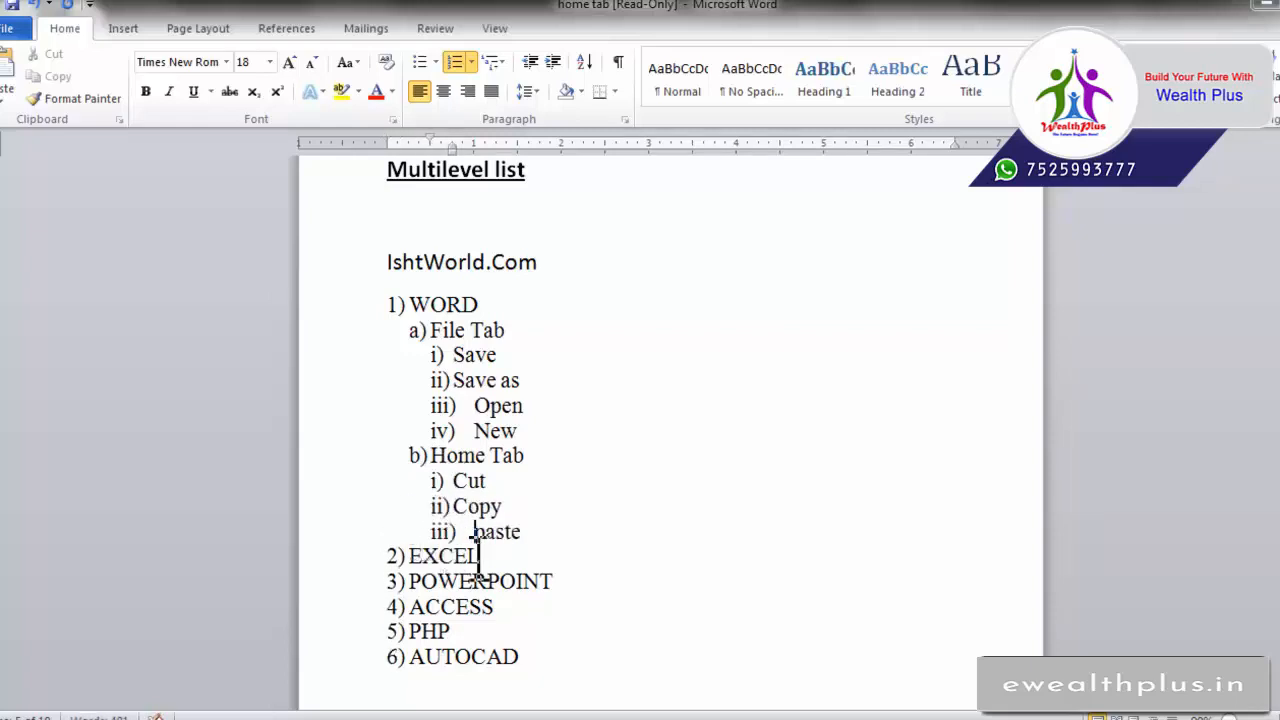
Step: Promote paste, Copy and Cut back to the first list level, one item at a time
{"action": "key", "text": "shift+Tab"}
{"action": "key", "text": "shift+Tab"}
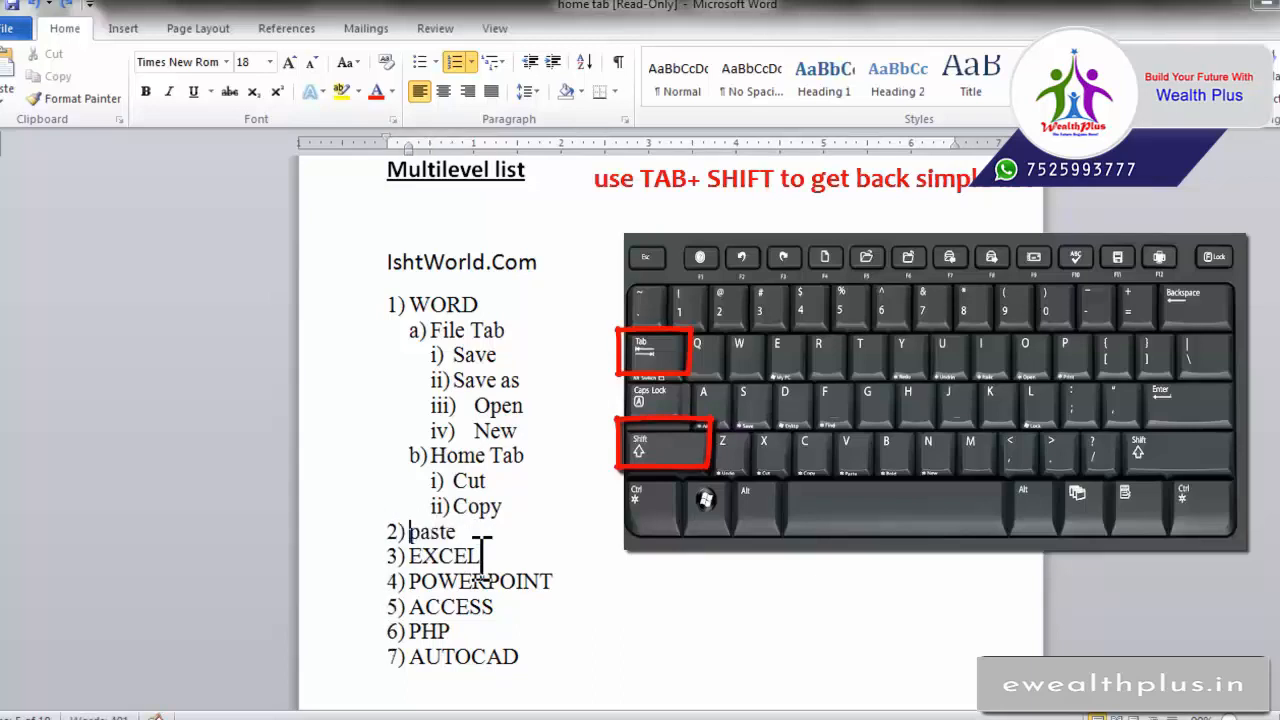
{"action": "key", "text": "Up"}
{"action": "key", "text": "shift+Tab"}
{"action": "key", "text": "shift+Tab"}
{"action": "key", "text": "Up"}
{"action": "key", "text": "shift+Tab"}
{"action": "key", "text": "shift+Tab"}
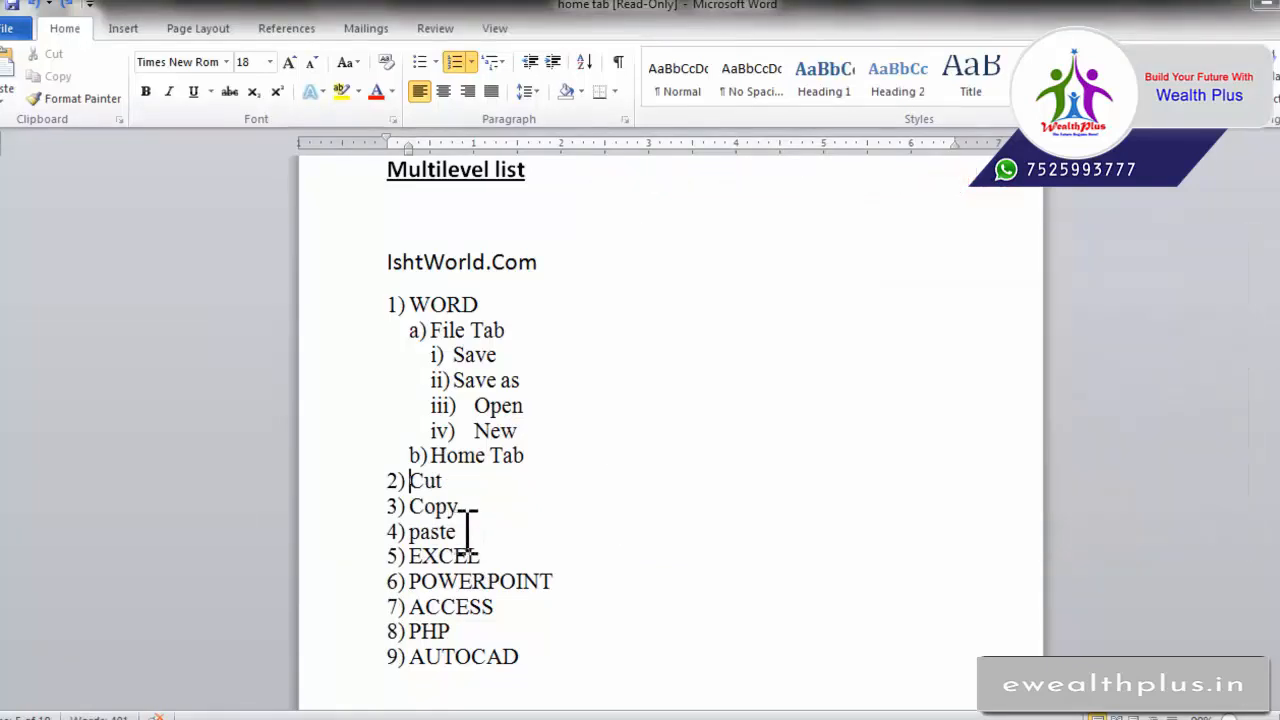
Step: Demote Cut, Copy and paste together to the third list level under Home Tab
{"action": "left_click_drag", "start_coordinate": [469, 526], "coordinate": [404, 488]}
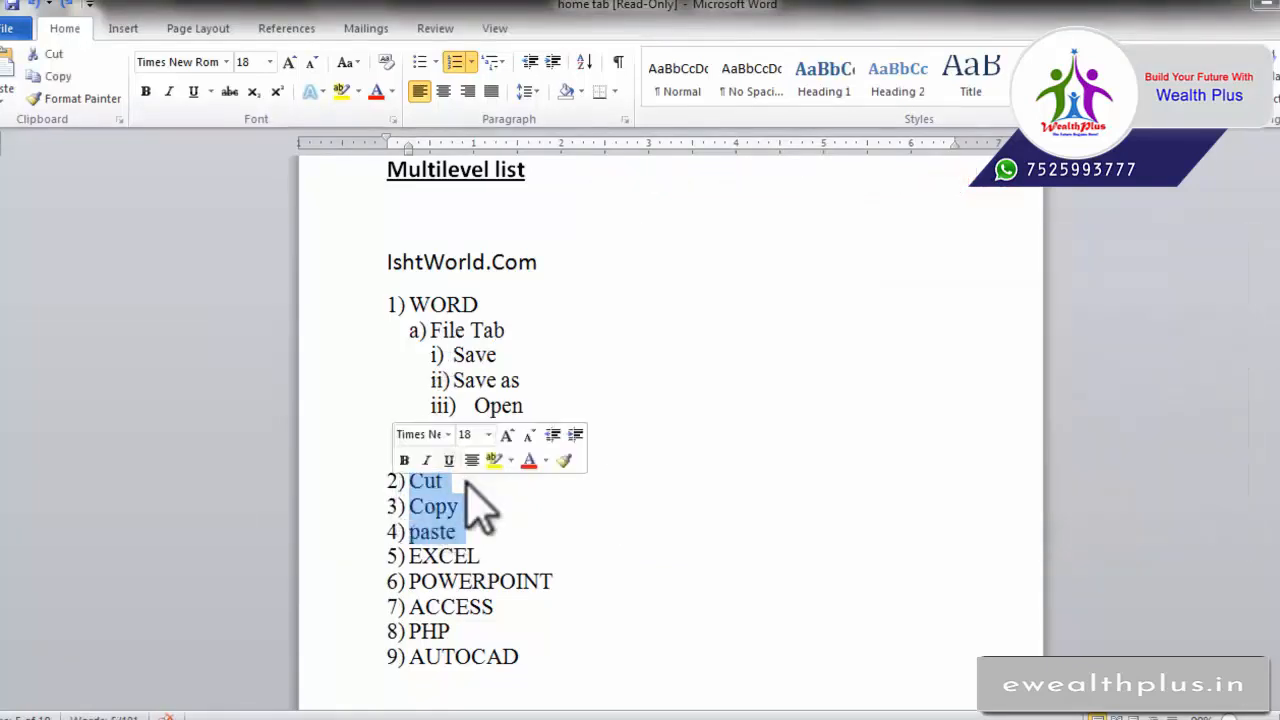
{"action": "key", "text": "Tab"}
{"action": "key", "text": "Tab"}
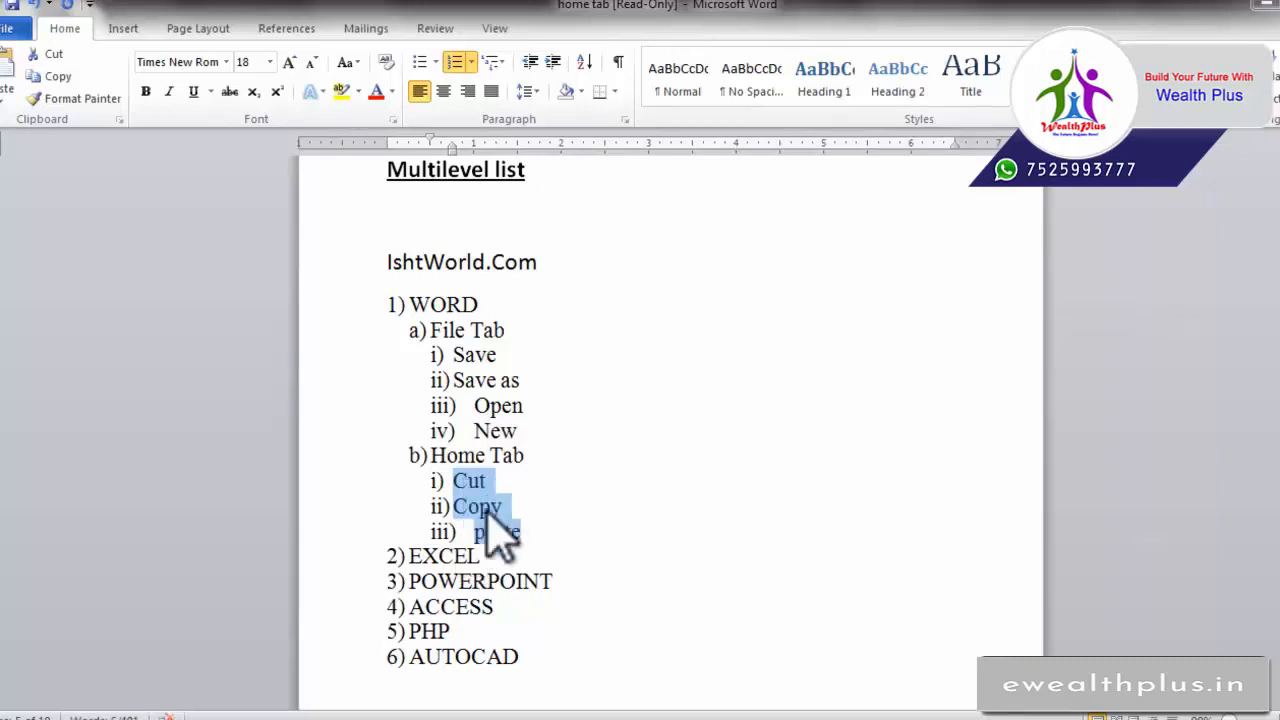
{"action": "scroll", "coordinate": [502, 560], "scroll_direction": "down", "scroll_amount": 1}
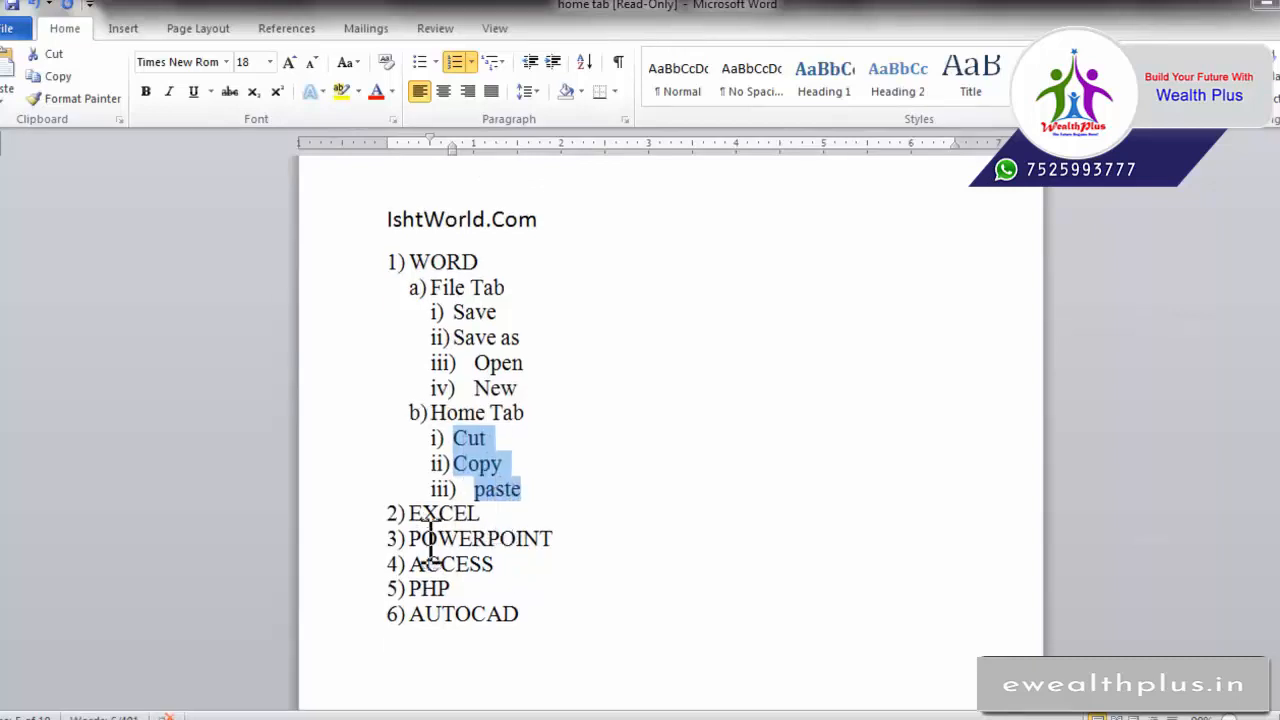
{"action": "scroll", "coordinate": [443, 434], "scroll_direction": "up", "scroll_amount": 2}
{"action": "scroll", "coordinate": [455, 432], "scroll_direction": "down", "scroll_amount": 2}
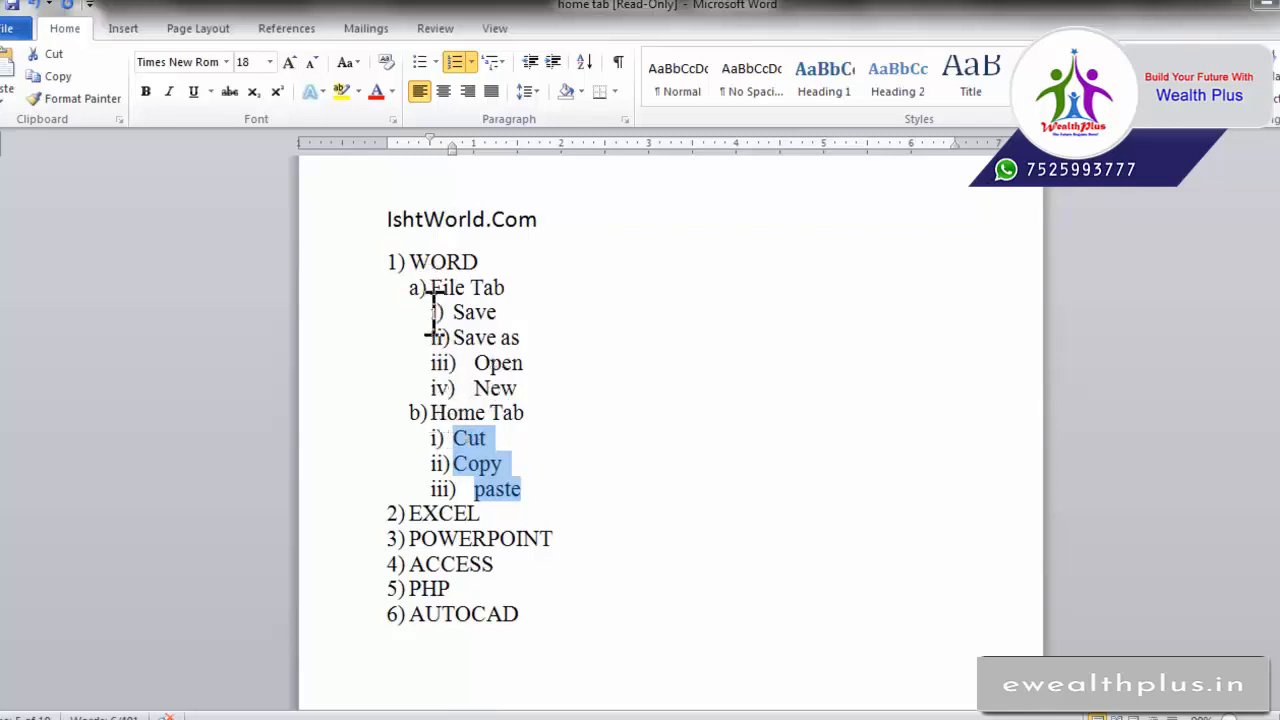
{"action": "scroll", "coordinate": [533, 565], "scroll_direction": "down", "scroll_amount": 1}
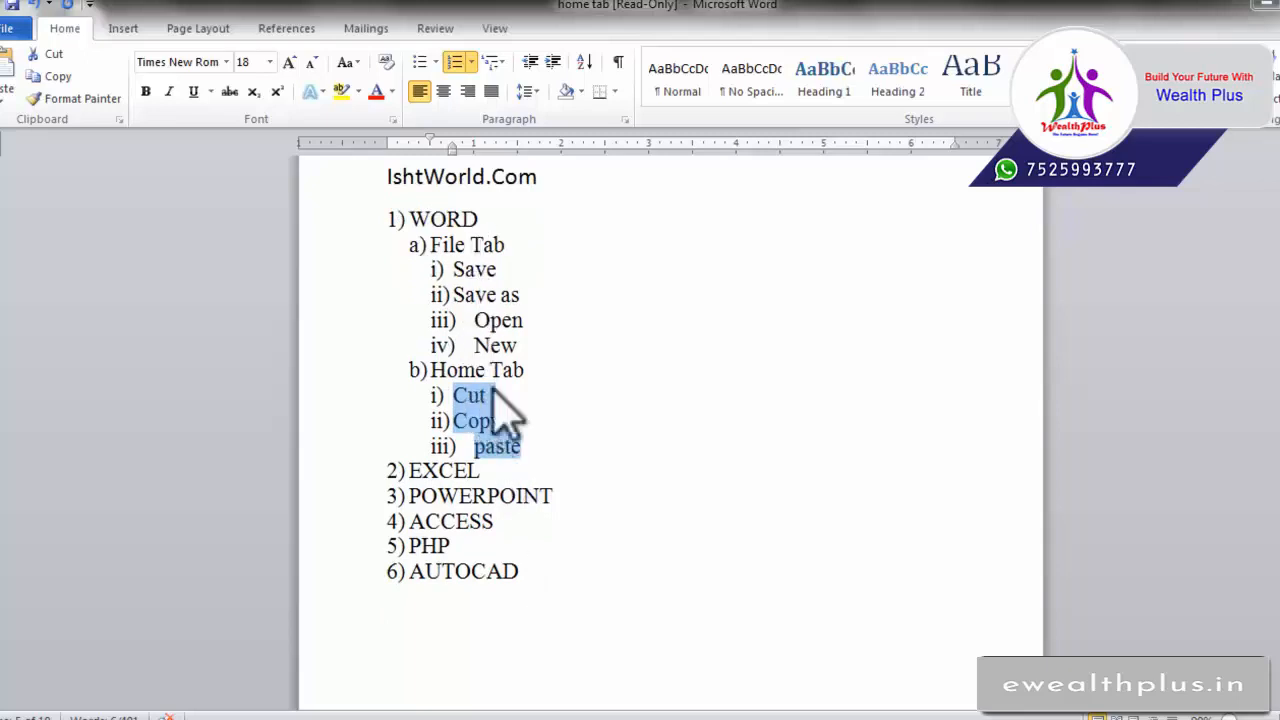
{"action": "scroll", "coordinate": [560, 563], "scroll_direction": "up", "scroll_amount": 1}
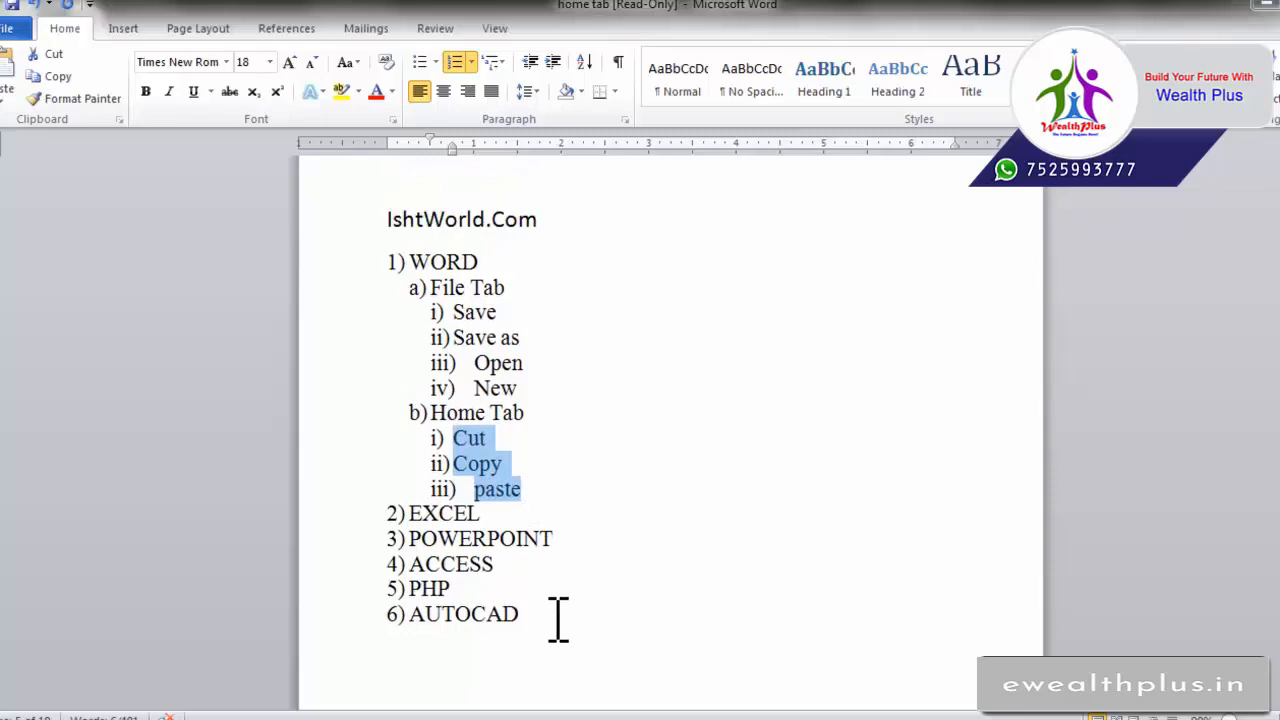
Step: Apply the 1., 1.1., 1.1.1. multilevel numbering style to the whole list from WORD to AUTOCAD
{"action": "left_click_drag", "start_coordinate": [489, 578], "coordinate": [374, 257]}
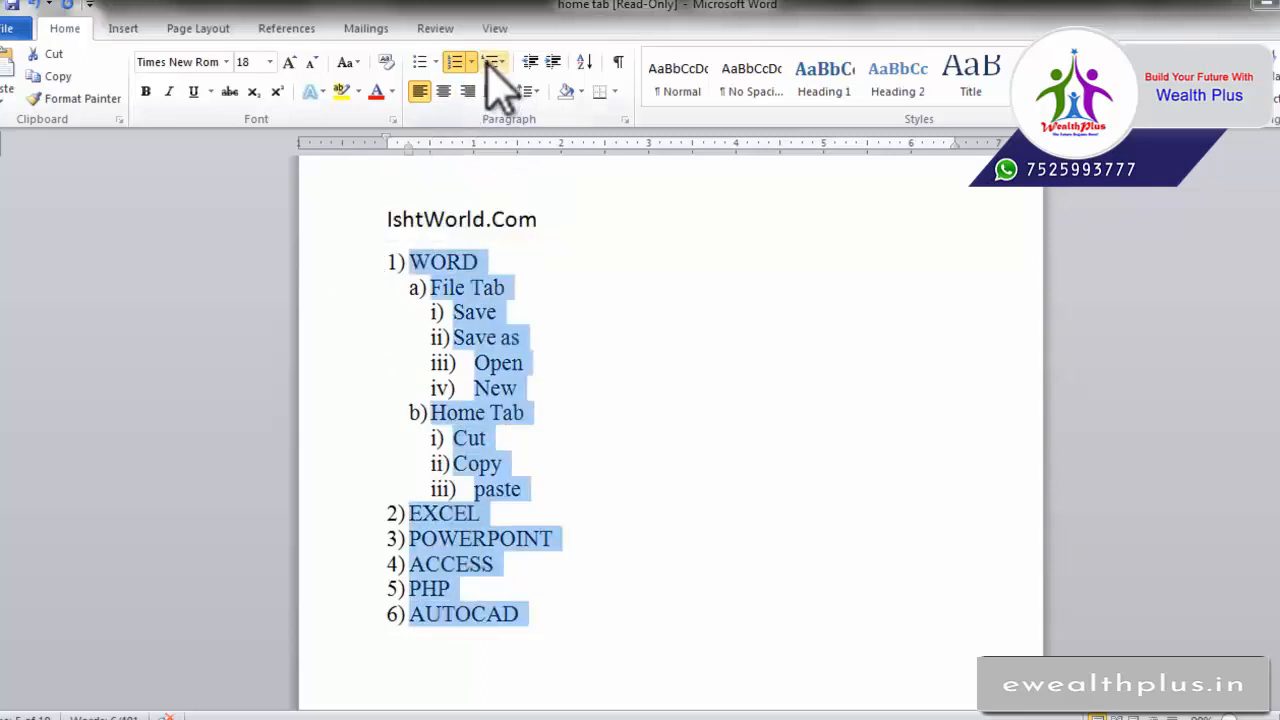
{"action": "left_click", "coordinate": [492, 62]}
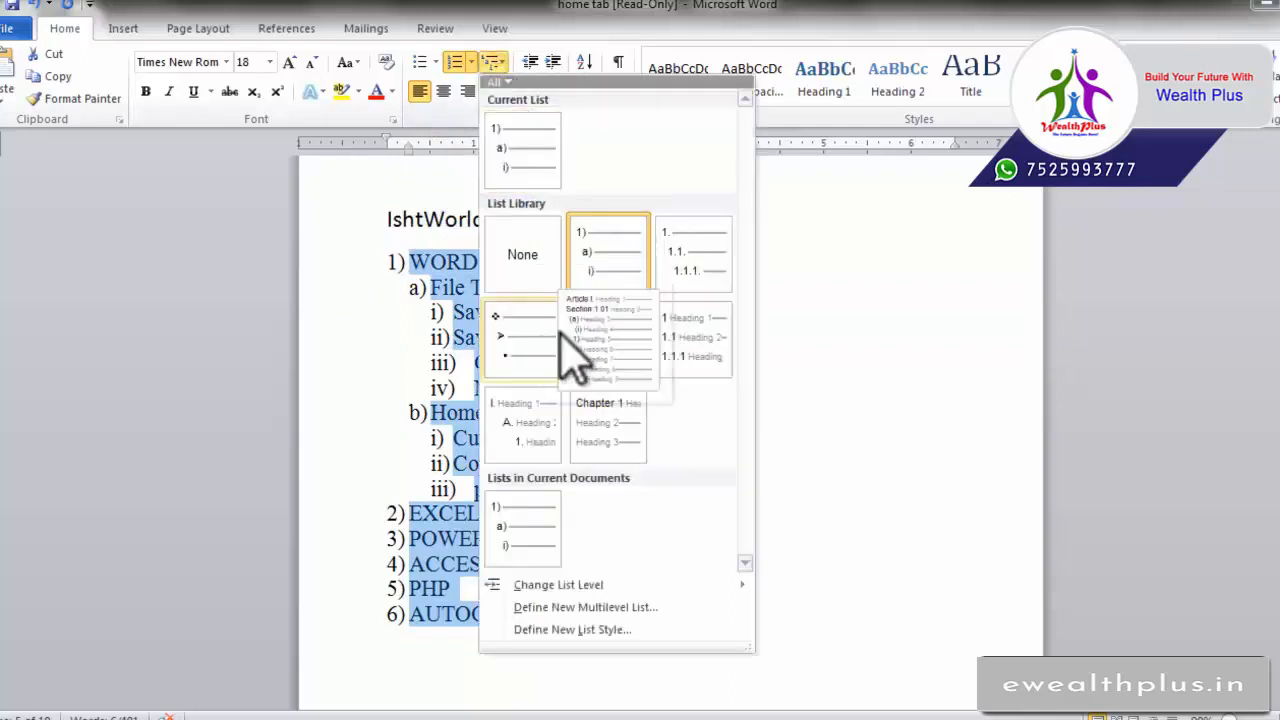
{"action": "left_click", "coordinate": [674, 280]}
Step: Open the multilevel list styles for the selected course list
{"action": "left_click", "coordinate": [492, 62]}
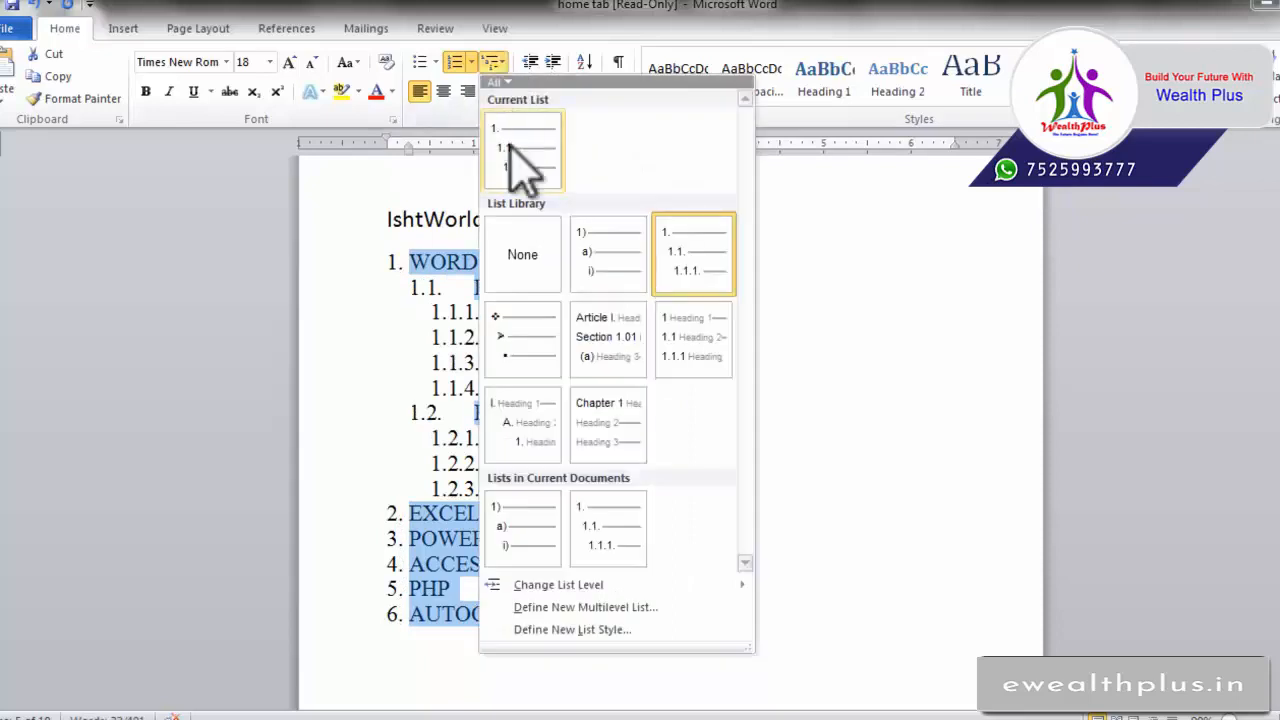